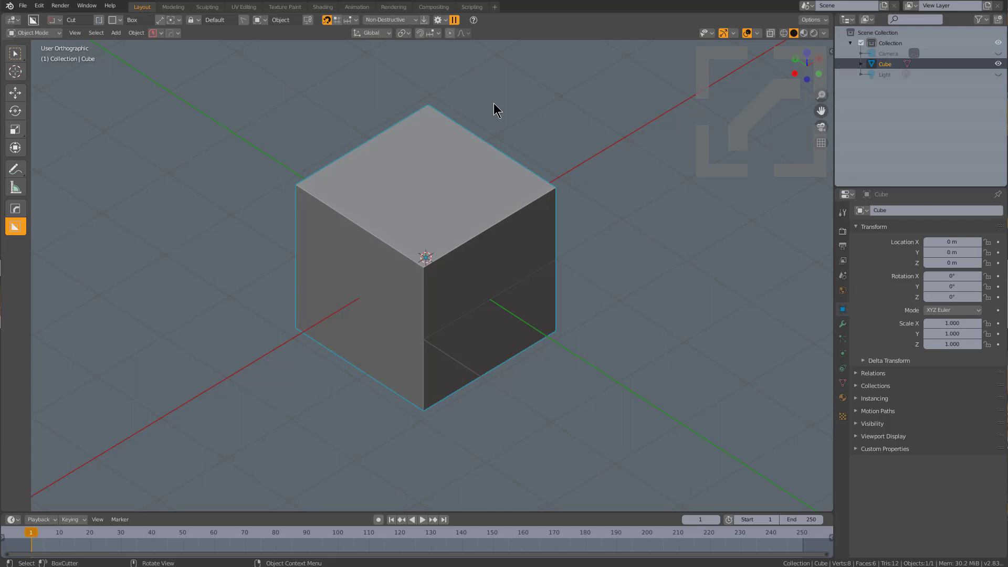
Step: Open BoxCutter's Behavior popover to review the Keep Modifiers options
left_click(444, 21)
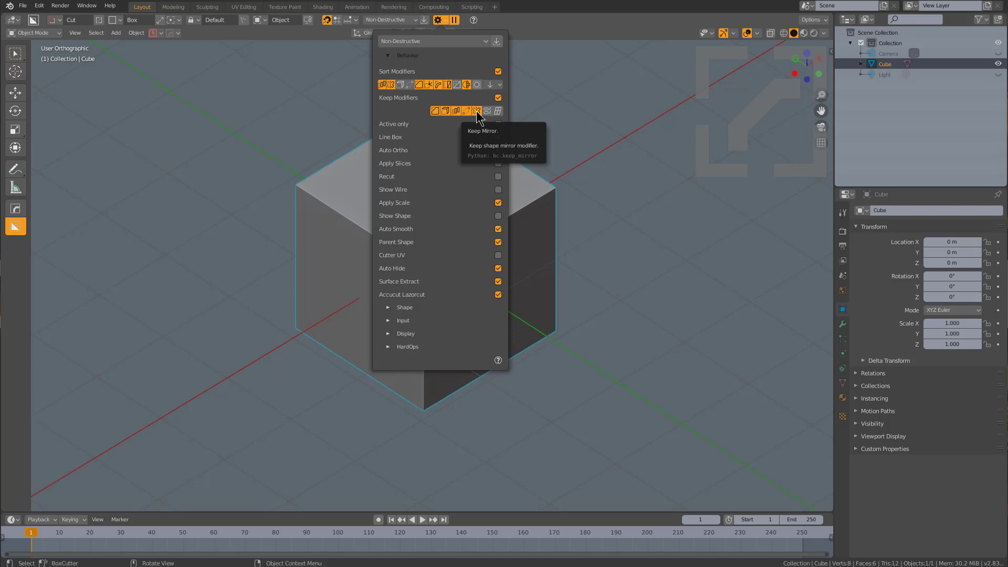
scroll(427, 225, "up", 6)
Step: Box-cut a rounded, bevelled notch into the cube's top corner
mouse_move(376, 198)
left_mouse_down()
mouse_move(449, 305)
mouse_move(442, 342)
left_mouse_up()
key("b")
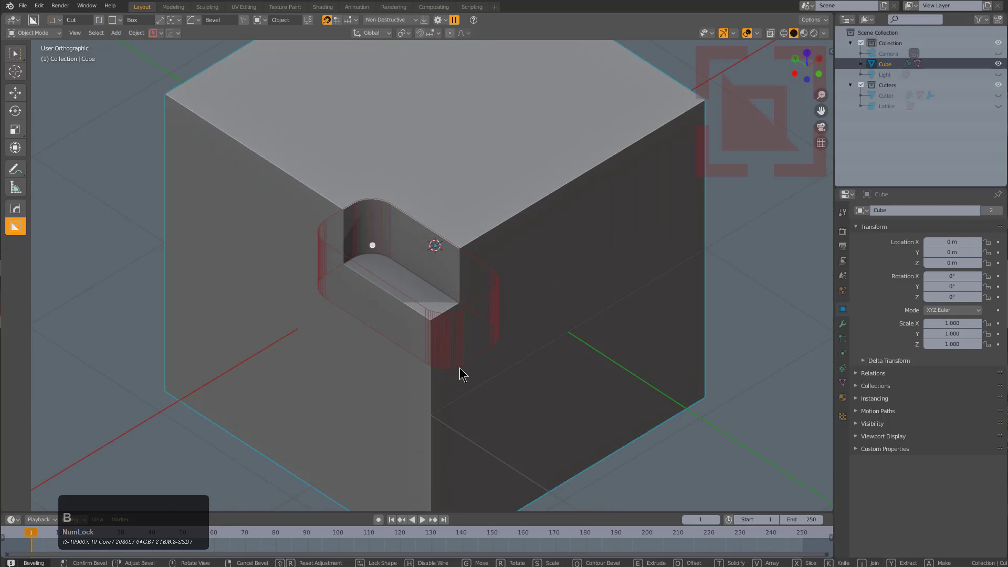
left_click(462, 362)
Step: Add a bevelled edge loop across the notch cutter's mesh
left_click(492, 292)
scroll(427, 269, "up", 3)
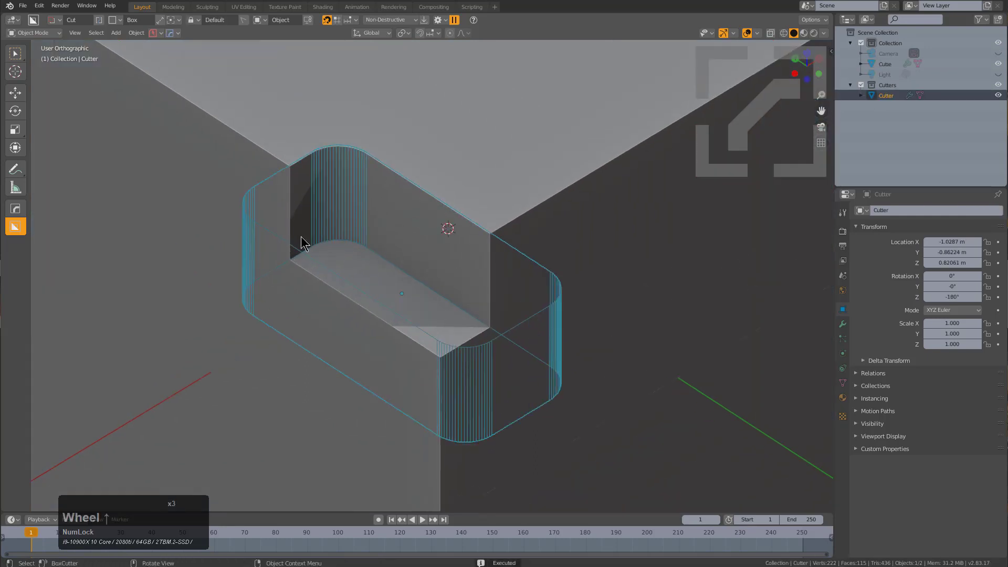
key("Tab")
key("ctrl+r")
left_click(475, 249)
left_click(480, 251)
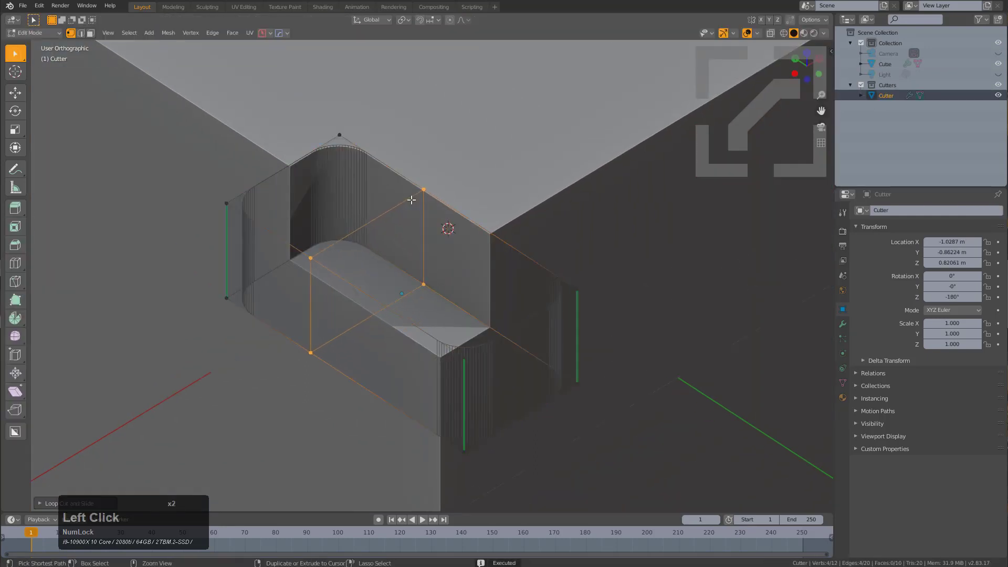
key("ctrl+b")
left_click(481, 251)
Step: Raise the cutter's middle face loop along Z to step the notch floor
key("alt+z")
key("3")
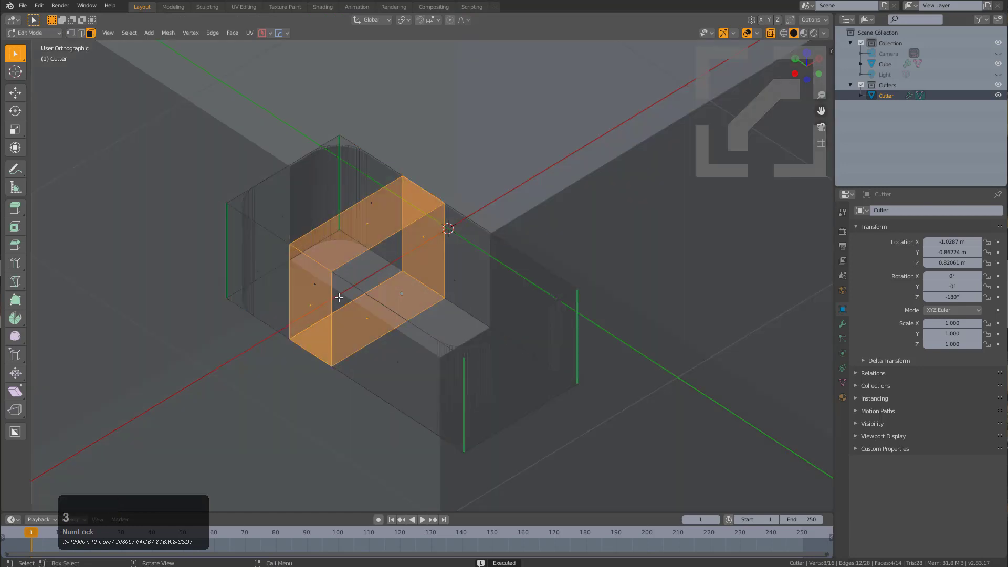
left_click(334, 289, "alt")
key("alt+z")
key("g")
key("z")
left_click(343, 292)
key("Tab")
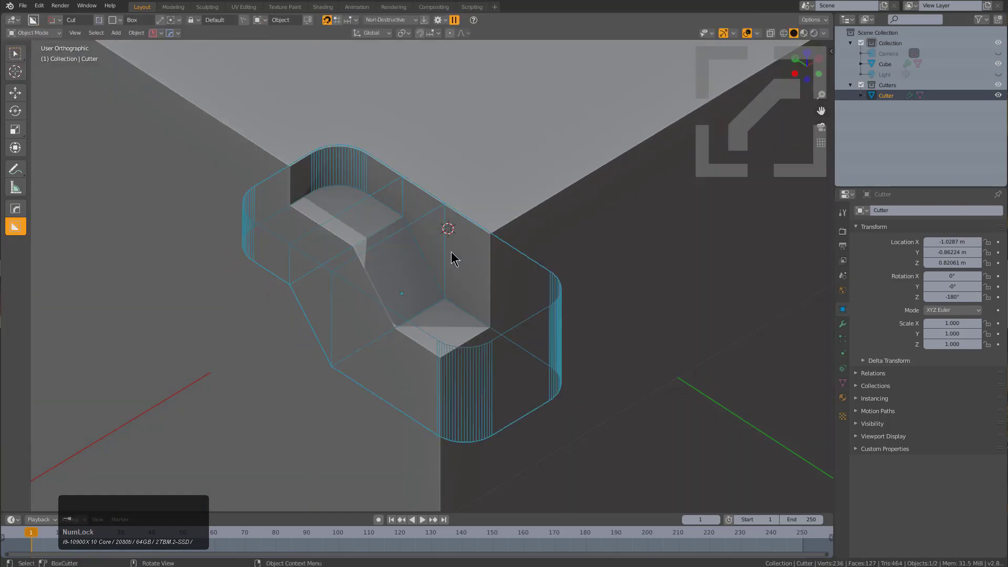
Step: Bevel the cutter's edges with the quick-menu Bevel operation
key("q")
left_click(498, 260)
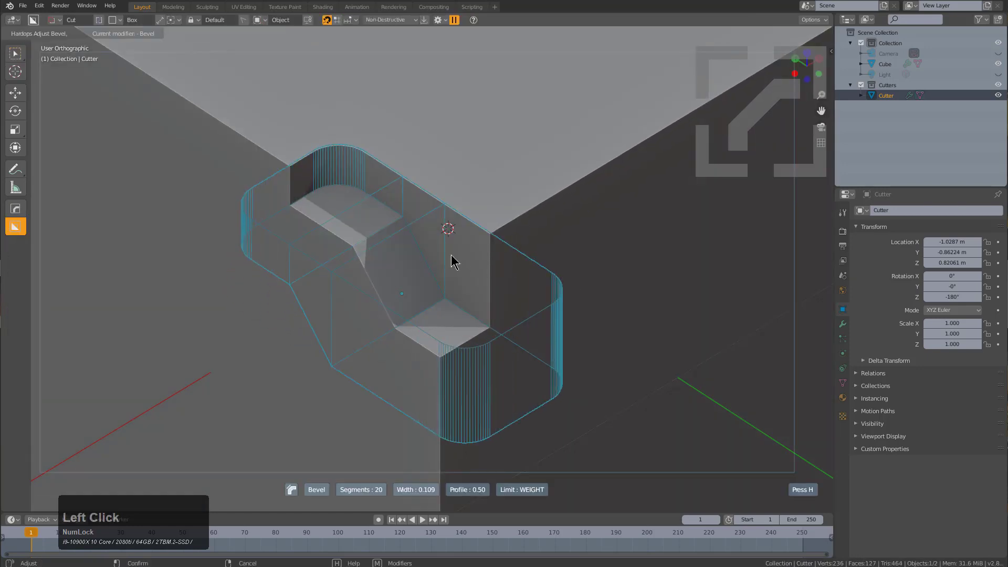
left_click(502, 255)
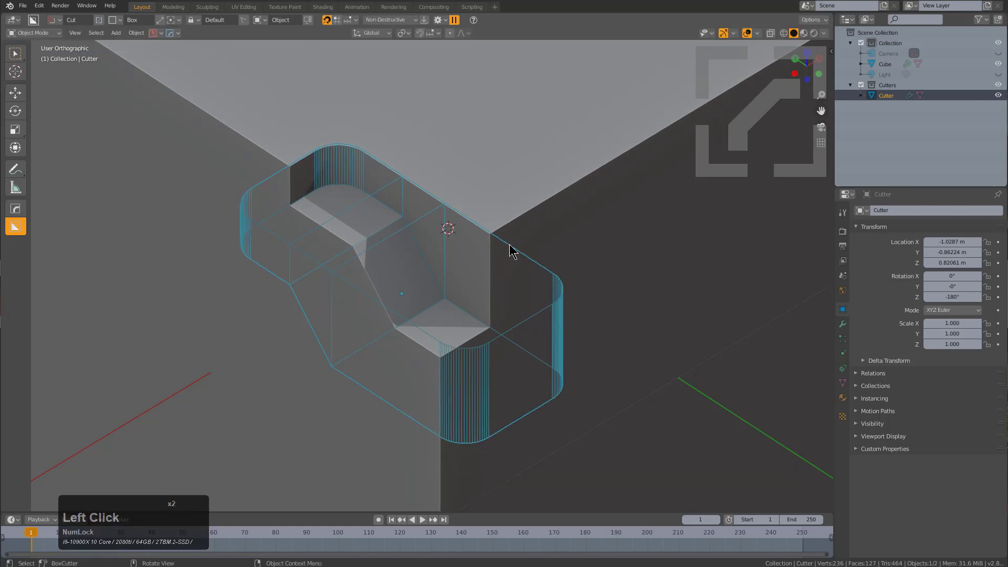
middle_click_drag(510, 252, 478, 247)
scroll(479, 248, "down", 3)
Step: Hide the cutter objects and open the BoxCutter settings
key("1")
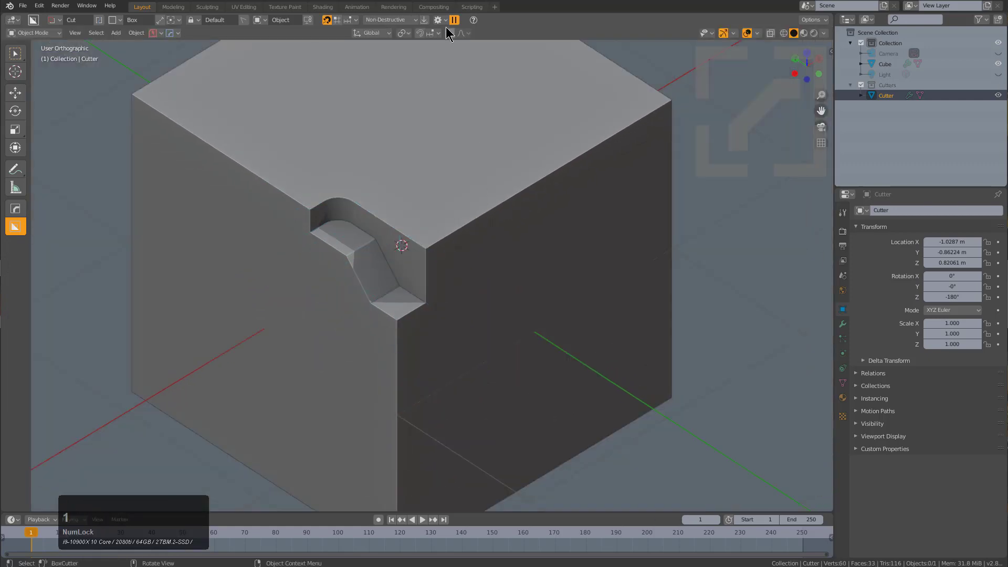
left_click(445, 21)
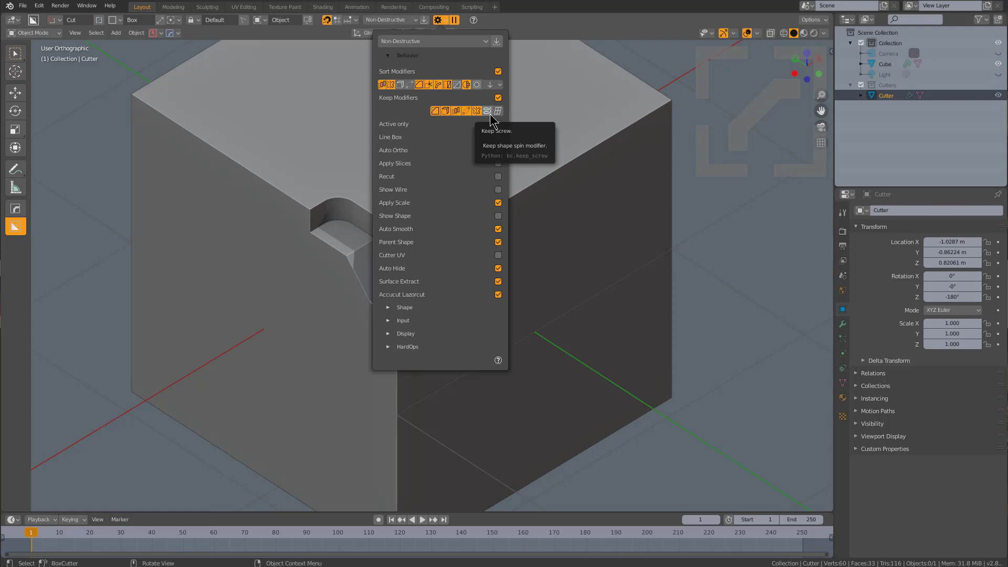
middle_click_drag(568, 207, 533, 231)
Step: Switch the cutter shape to Circle and start a circular cut on the side face
key("d")
left_click(482, 244)
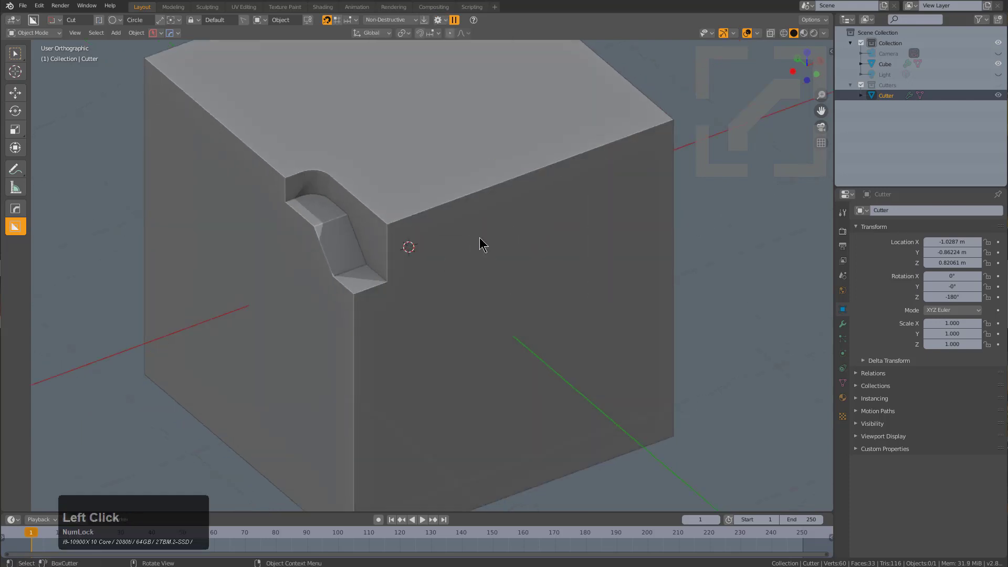
left_click(441, 293)
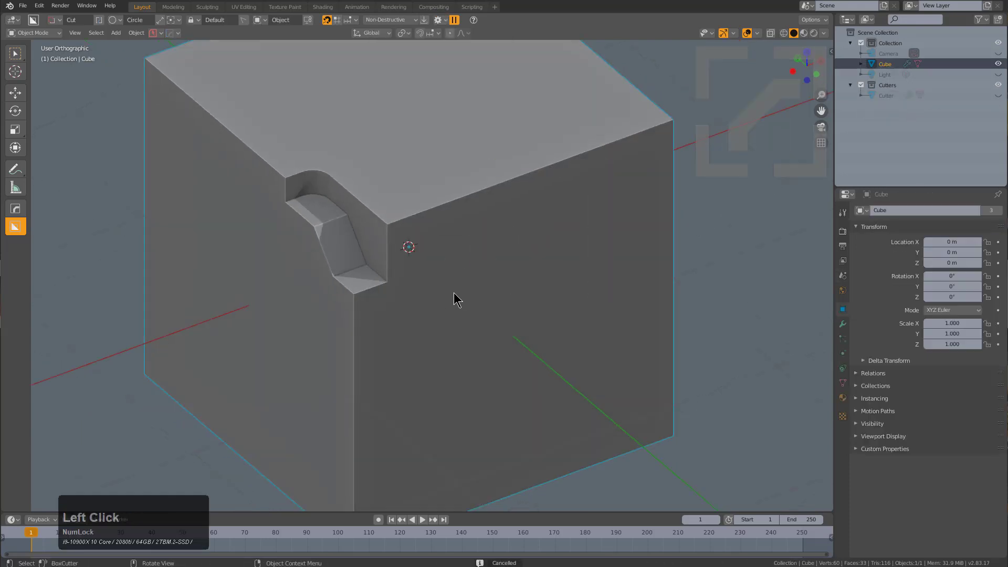
Step: Confirm the round hole and bevel its cutter's outer cap into a countersink
left_click(477, 293)
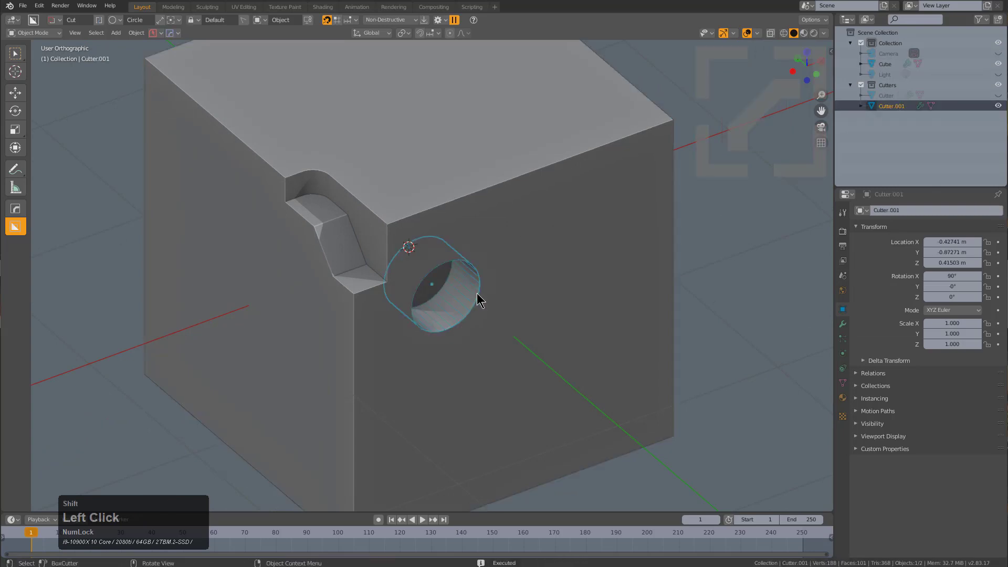
key("Tab")
key("3")
left_click(465, 300)
scroll(490, 292, "up", 3)
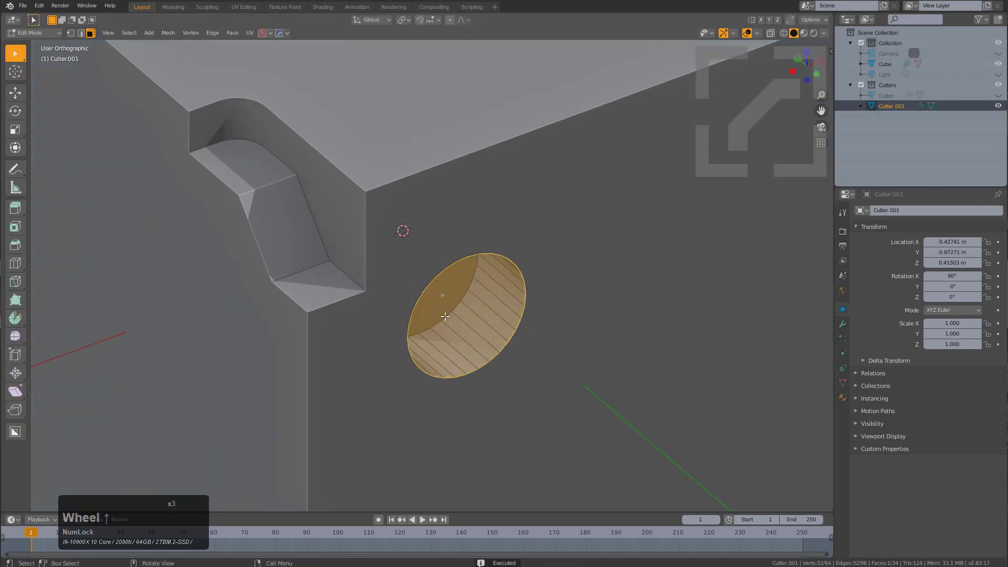
key("q")
left_click(579, 292)
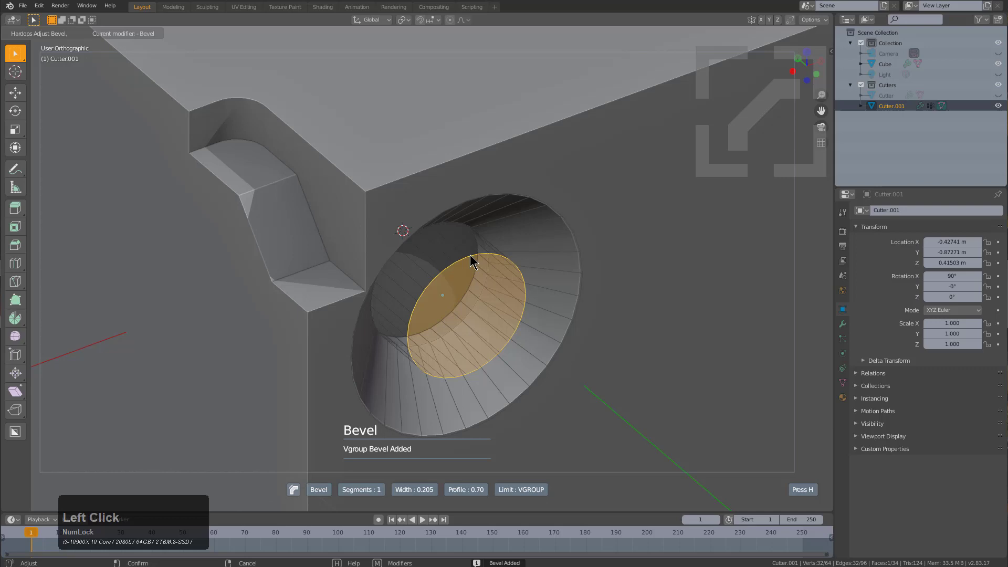
left_click(497, 249)
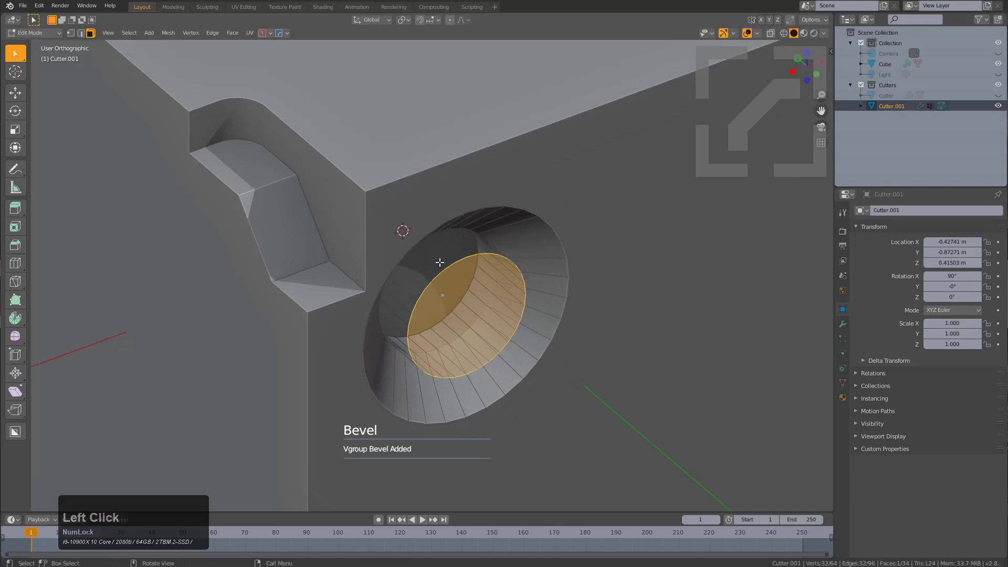
key("Tab")
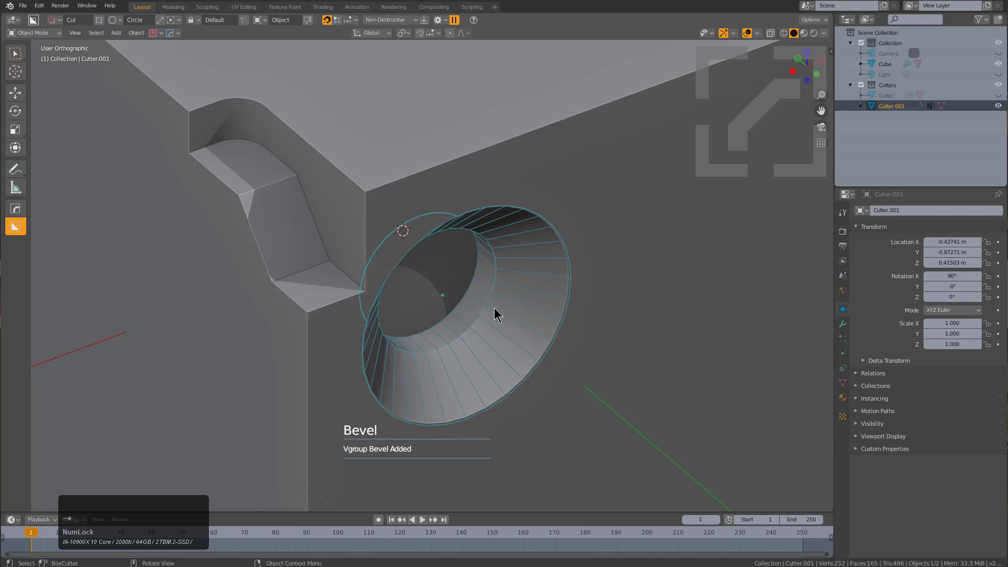
Step: Enable keeping the Screw modifier on new cutters and reselect the cube
scroll(497, 285, "down", 3)
middle_click_drag(497, 285, 483, 274)
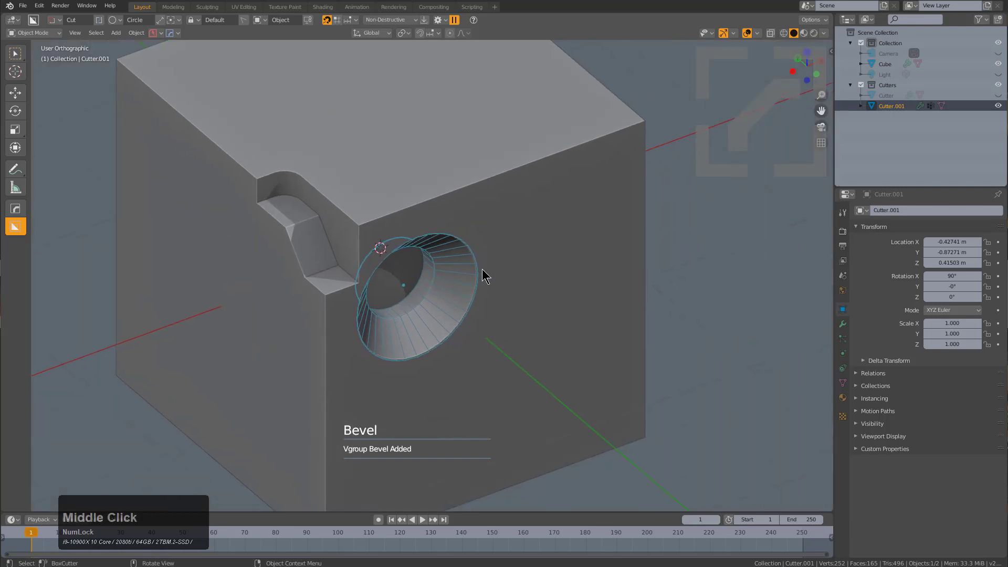
left_click(438, 20)
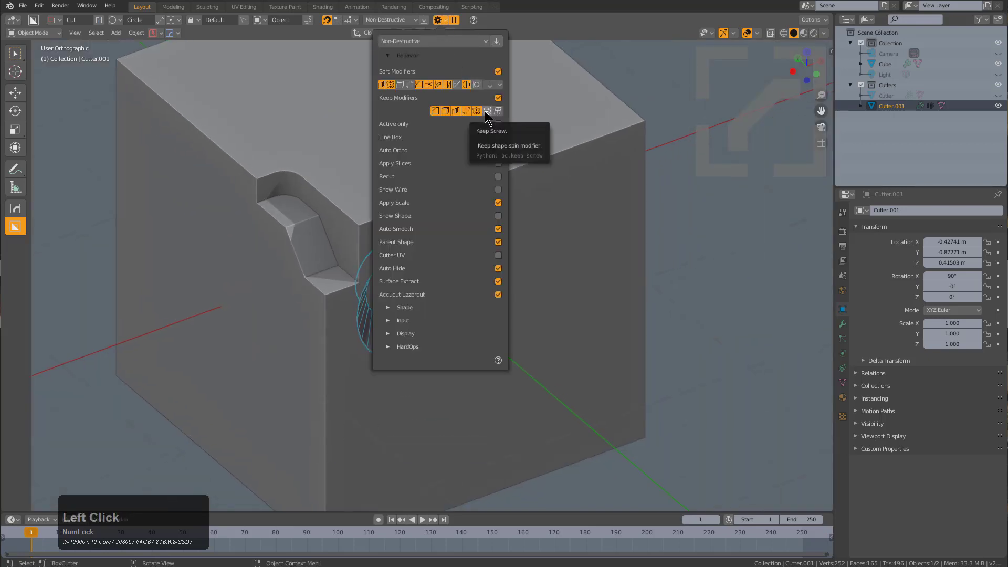
left_click(486, 112)
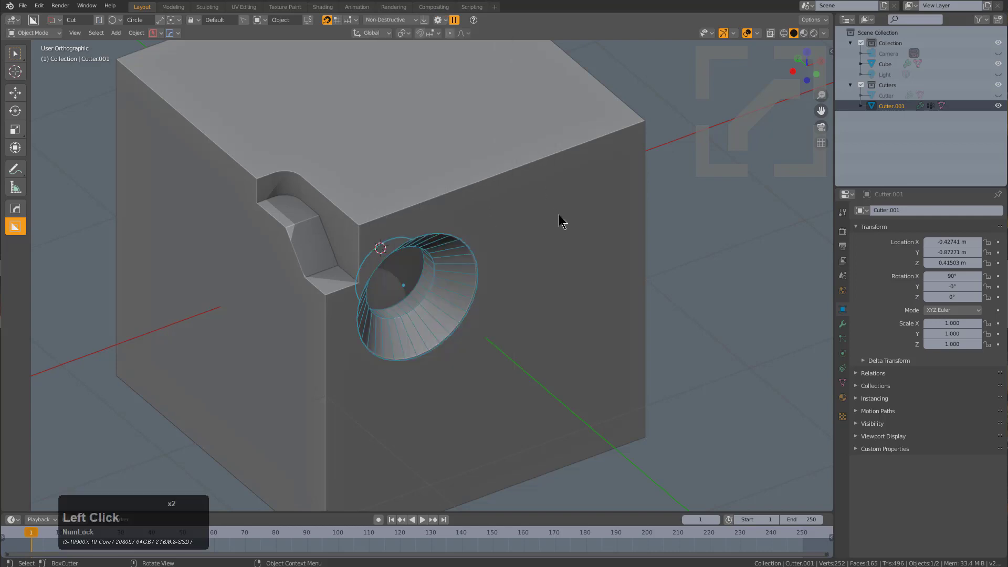
left_click(529, 244)
Step: Cut a second, smaller round hole beside the countersunk one
left_click(560, 248)
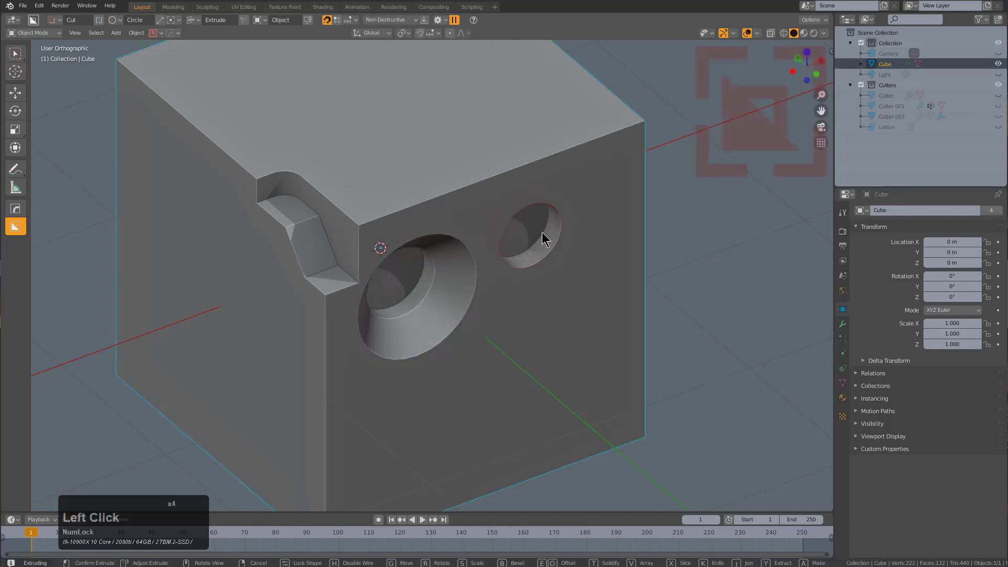
left_click(543, 227)
middle_click_drag(542, 228, 562, 241)
scroll(525, 180, "up", 3)
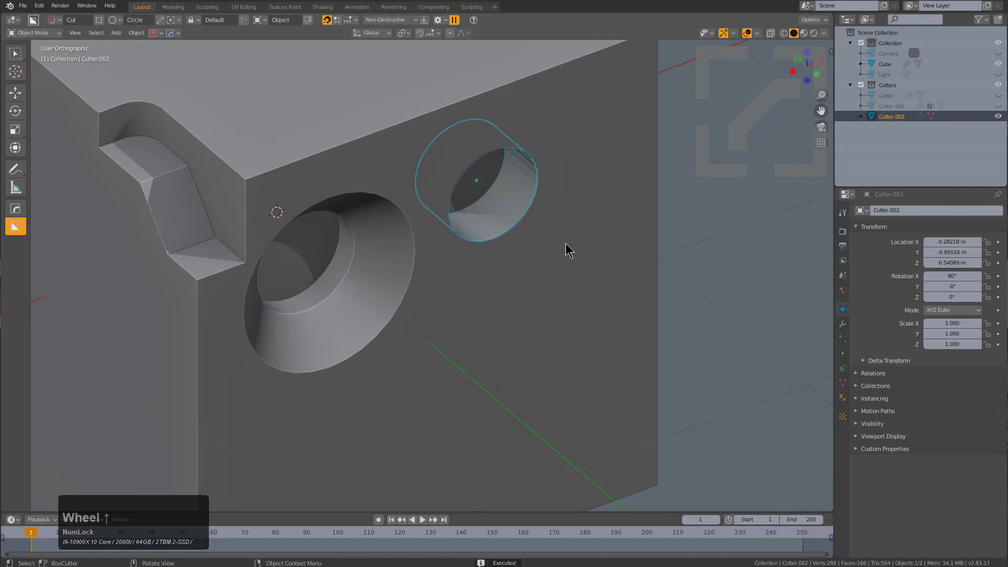
Step: Adjust the cutter's Screw modifier Steps, then view the cube's Boolean modifiers
left_click(843, 324)
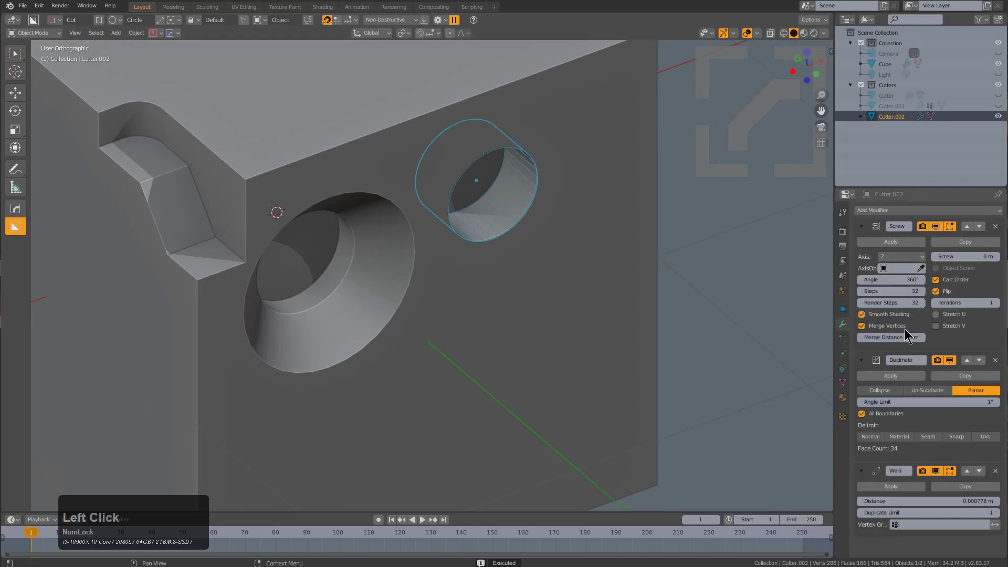
double_click(896, 291)
mouse_move(896, 291)
left_mouse_down()
mouse_move(837, 291)
mouse_move(887, 291)
left_mouse_up()
scroll(551, 187, "down", 2)
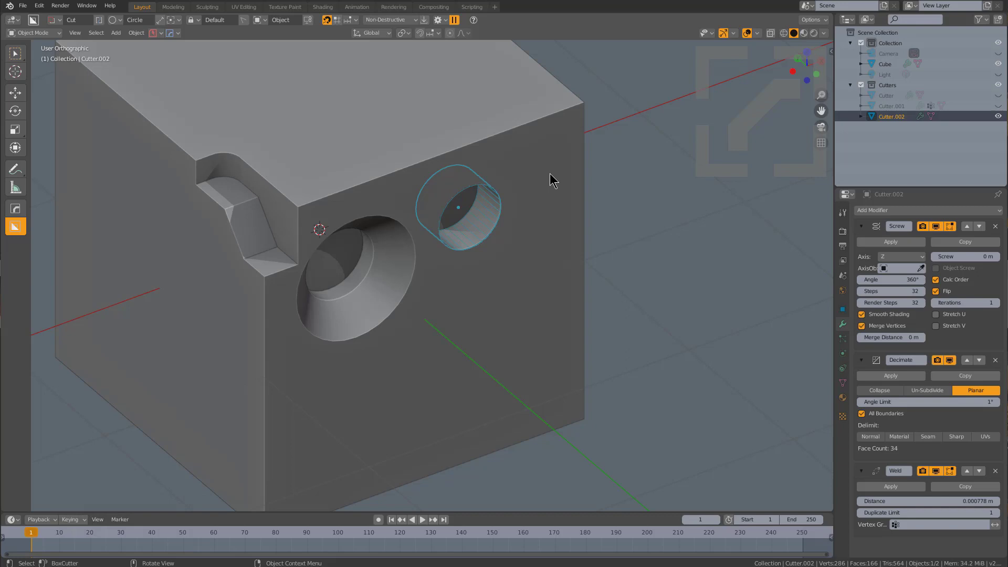
scroll(546, 181, "up", 2)
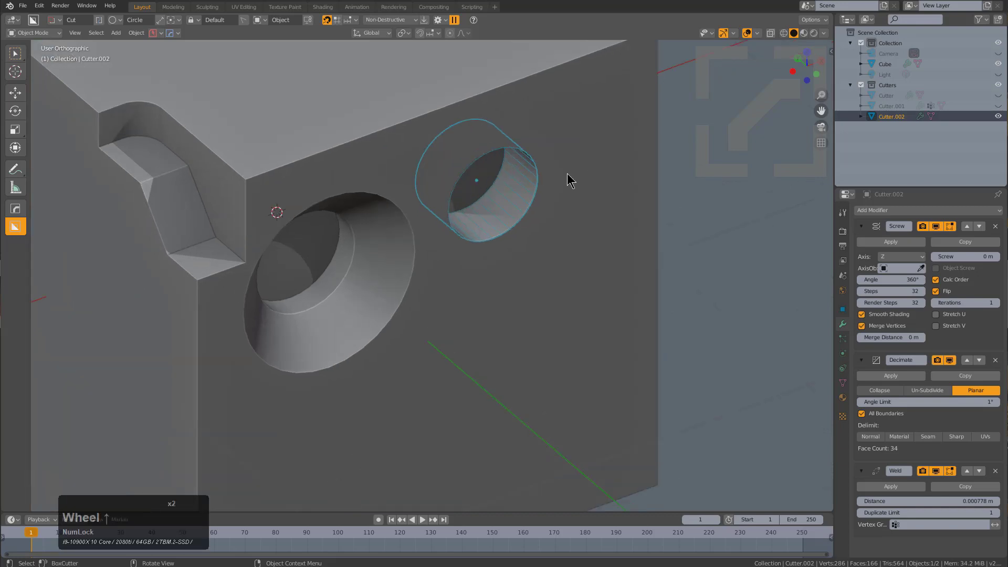
left_click(562, 142)
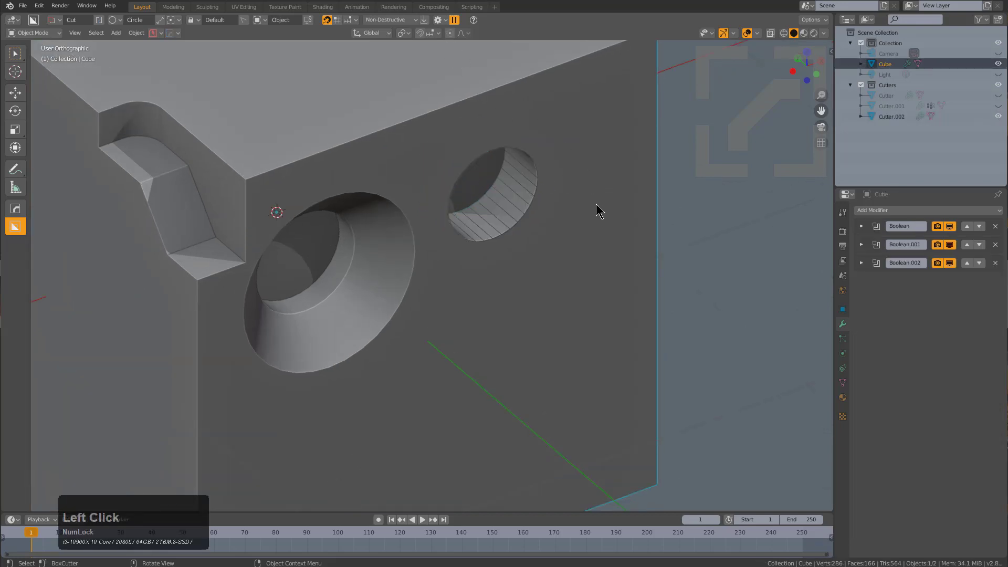
Step: Reselect the small hole's cutter, then turn Show Shape on and Auto Hide off
left_click(536, 157)
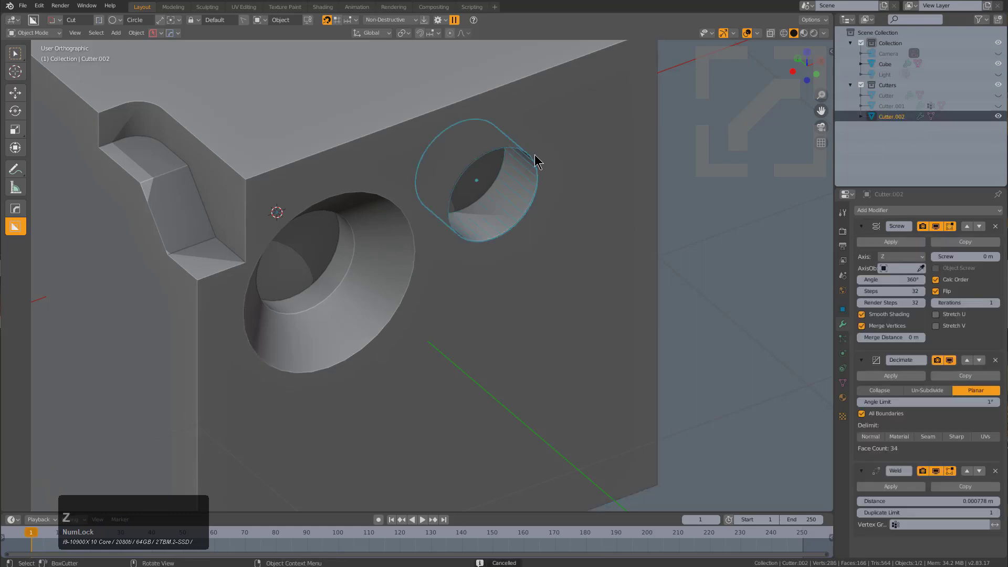
left_click(439, 20)
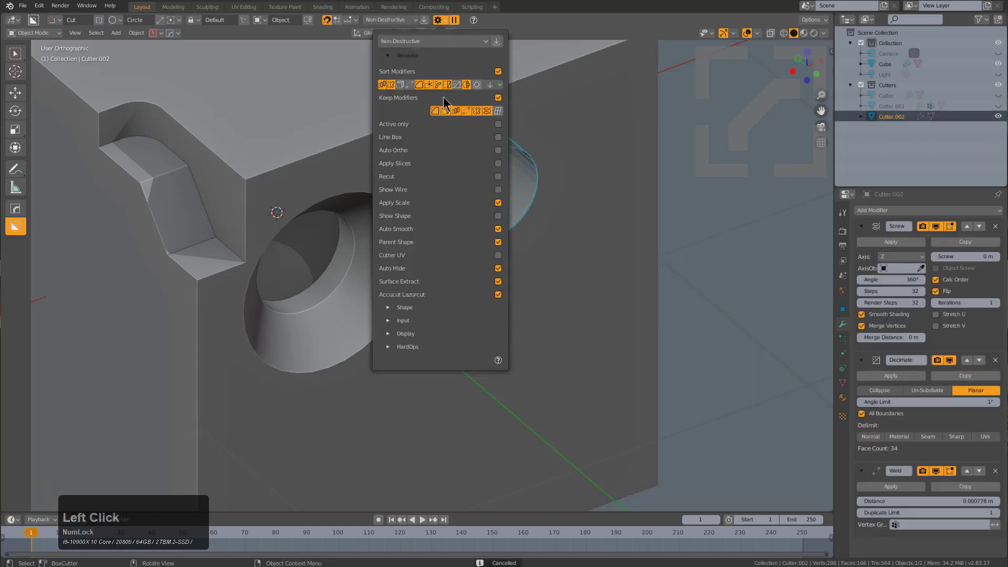
left_click(498, 216)
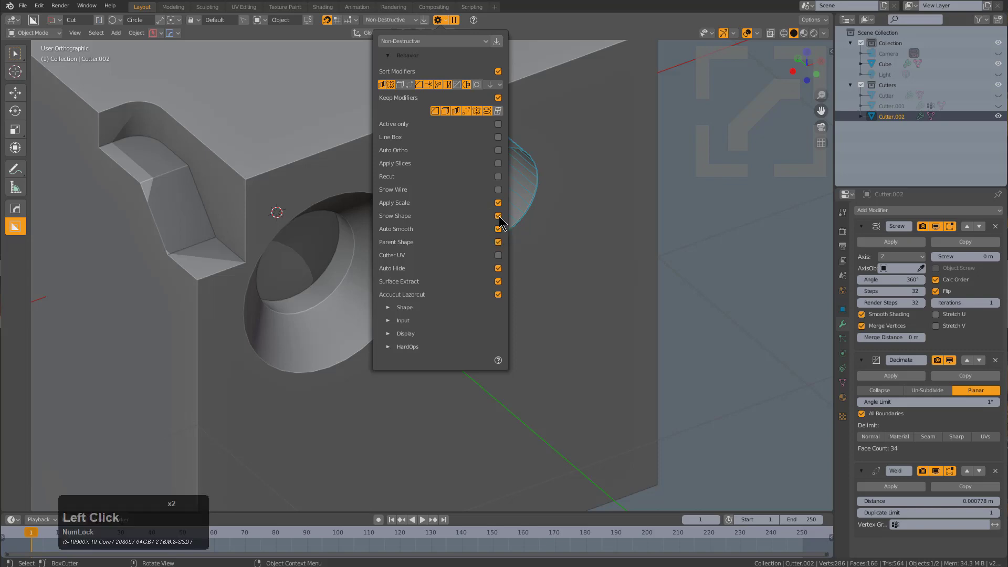
left_click(498, 269)
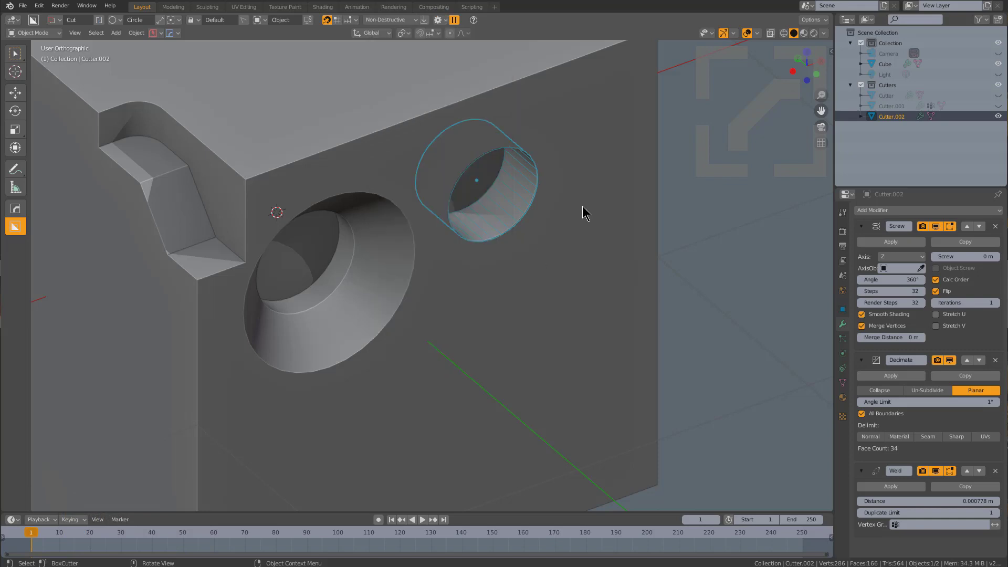
Step: Draw four successively smaller circle cuts below the existing holes, then deselect the cube
left_click(581, 258)
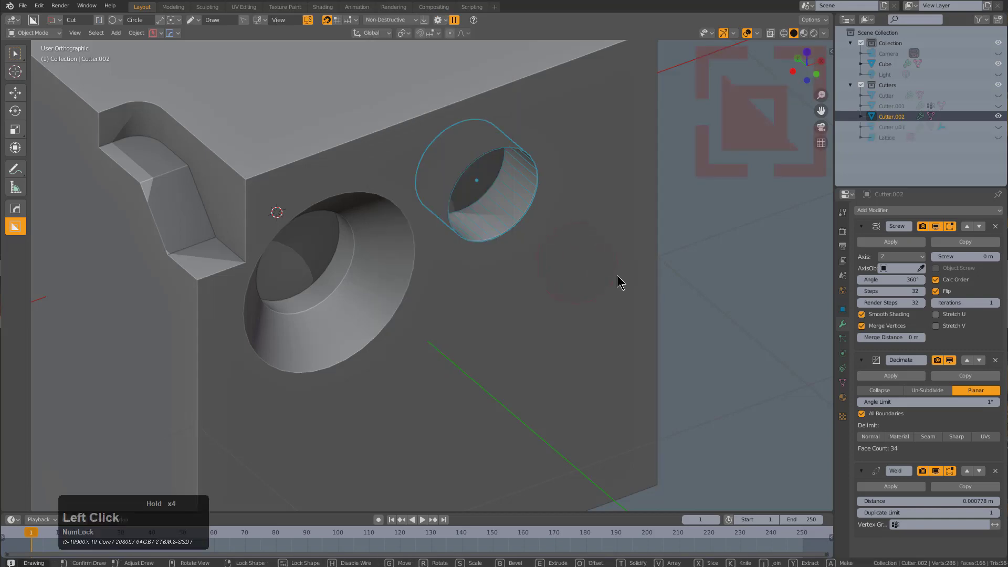
left_click(604, 279)
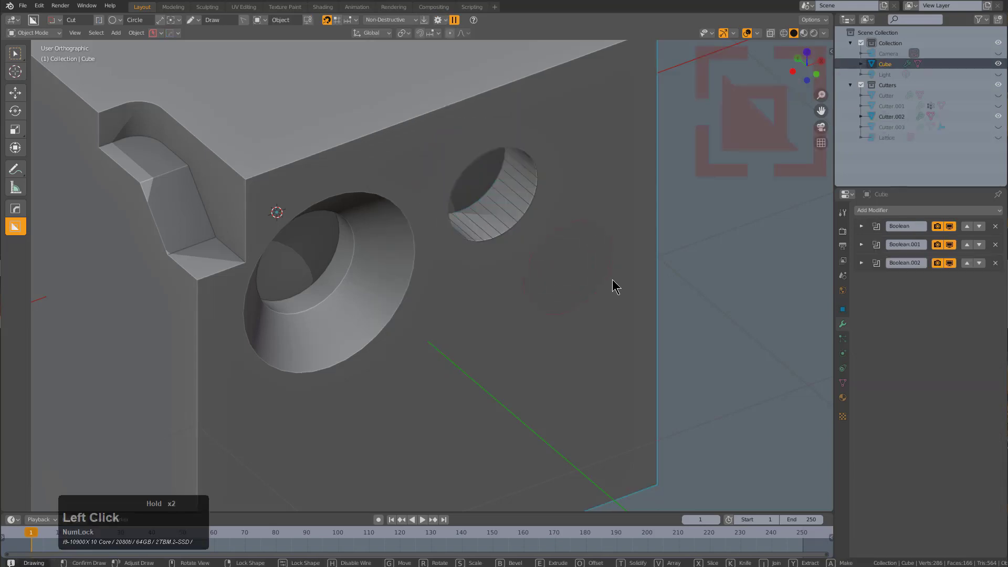
left_click(612, 279)
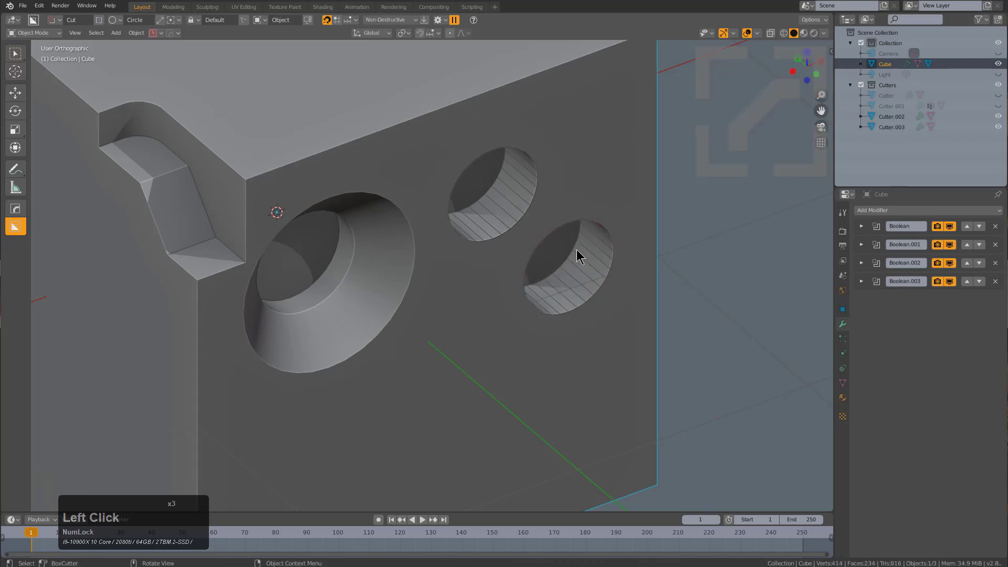
left_click(470, 339)
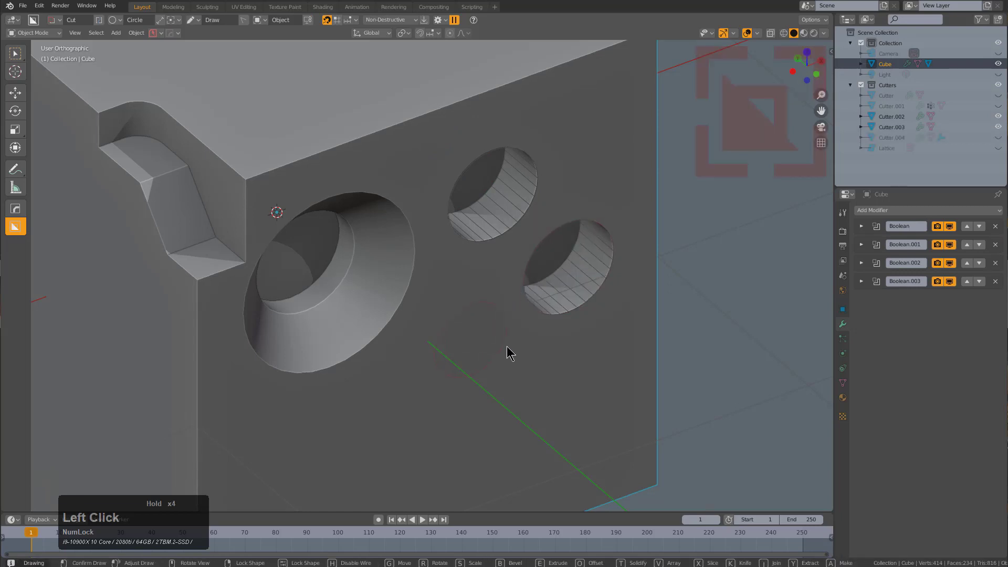
left_click(495, 329)
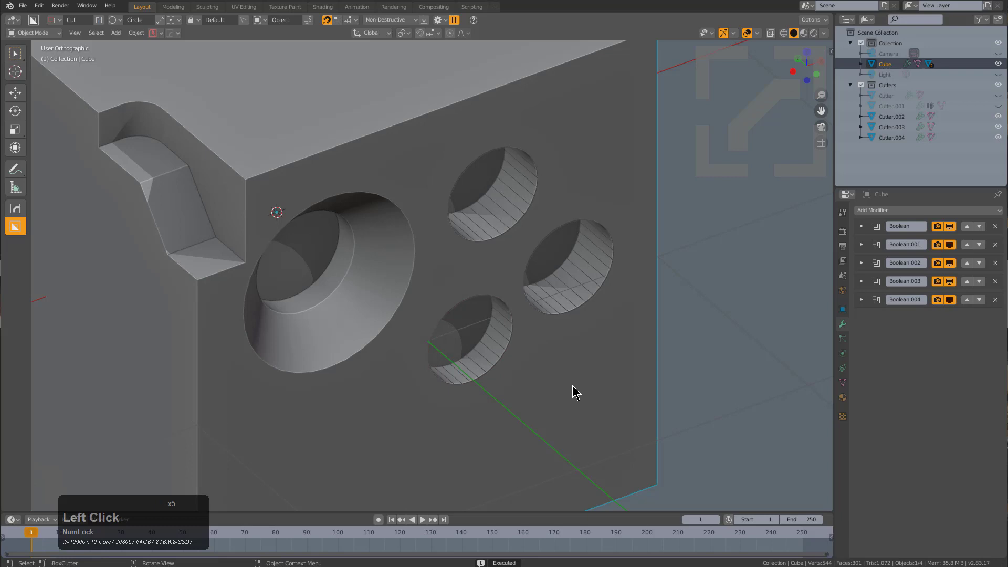
mouse_move(572, 386)
left_mouse_down()
mouse_move(598, 396)
mouse_move(586, 382)
left_mouse_up()
left_click(564, 358)
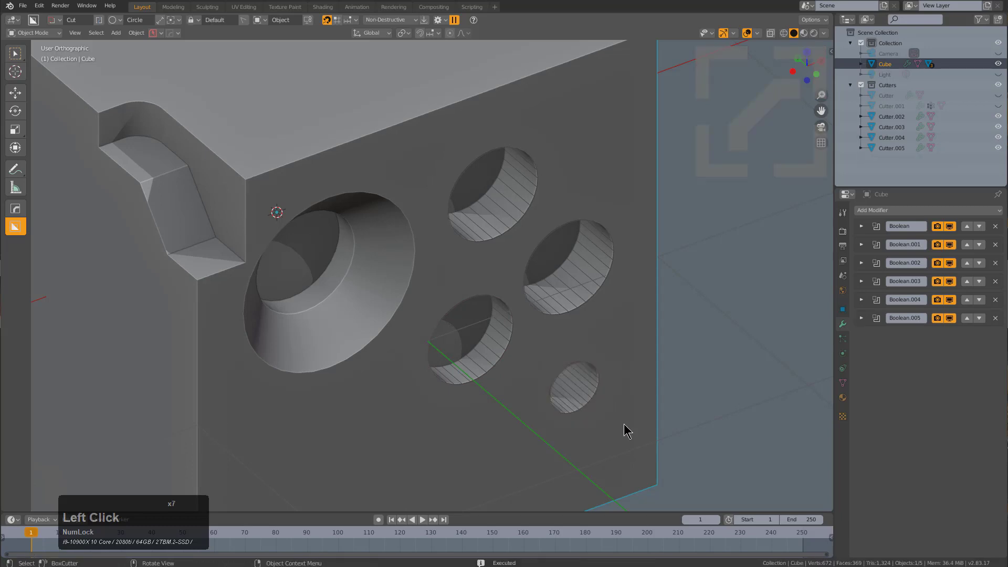
left_click_drag(632, 445, 585, 405)
left_click(641, 402)
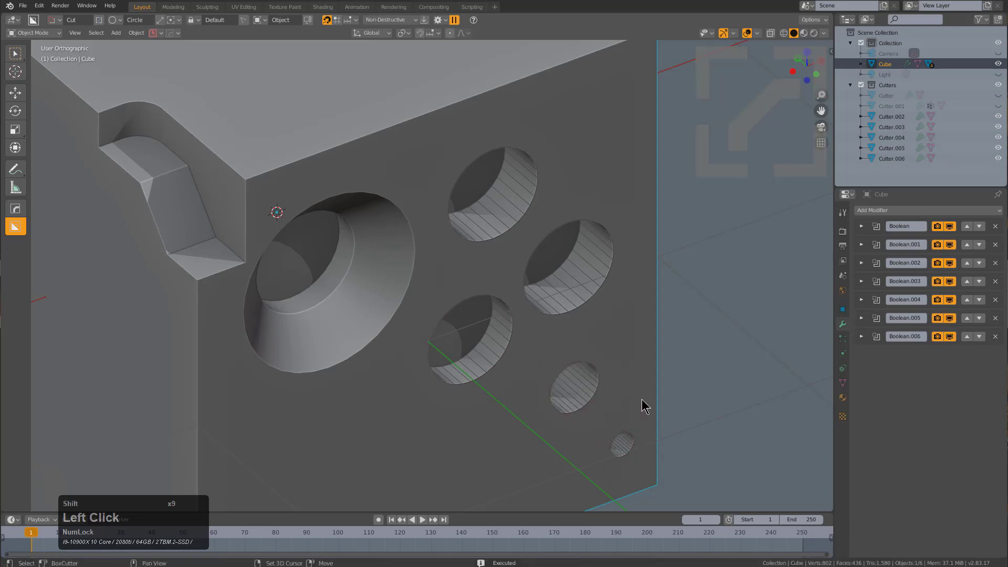
scroll(640, 401, "down", 2)
left_click(584, 246)
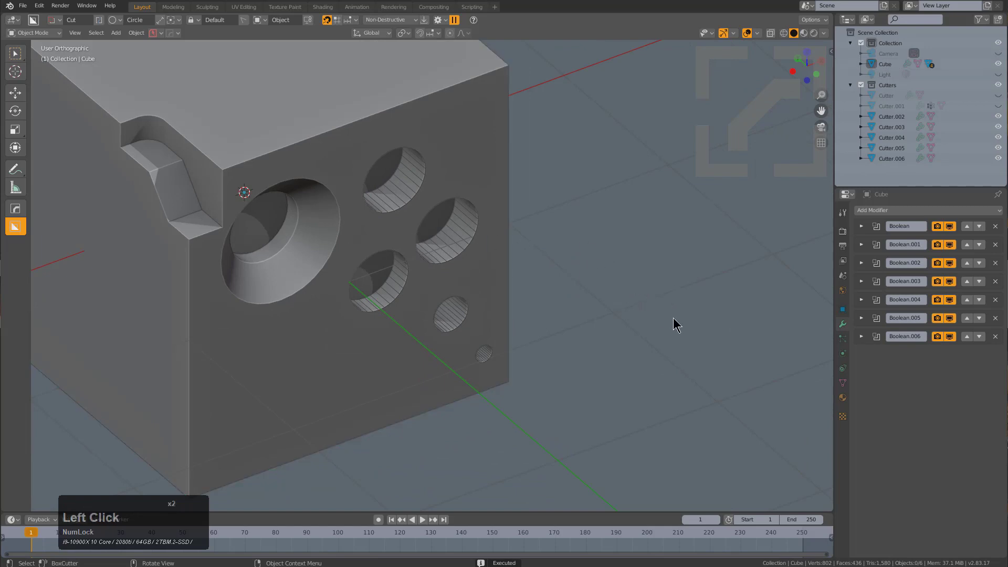
Step: Extrude a floor circle into the Circle cylinder beside the cube, then select everything
left_click_drag(673, 317, 706, 343)
left_click(693, 194)
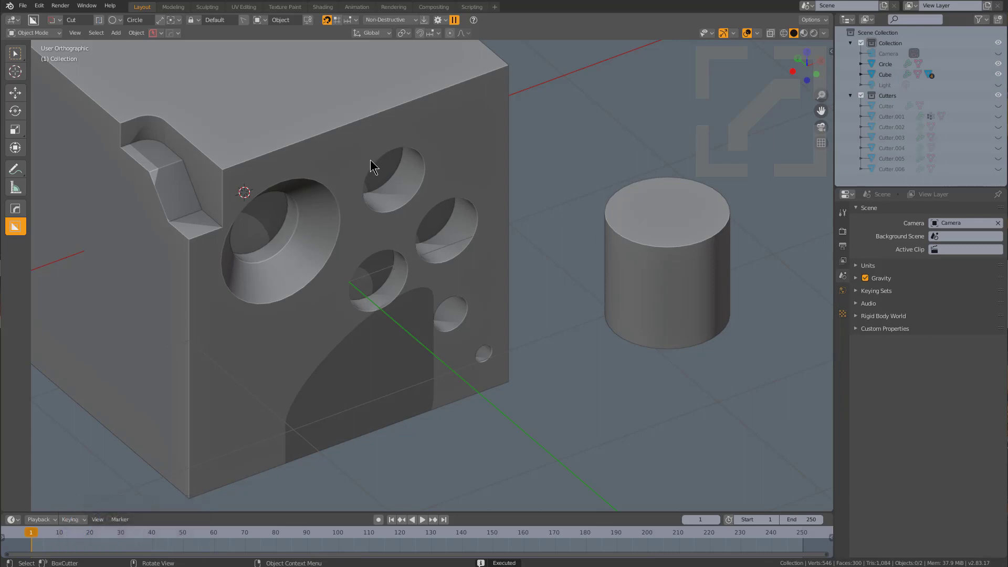
left_click(439, 265)
key("a")
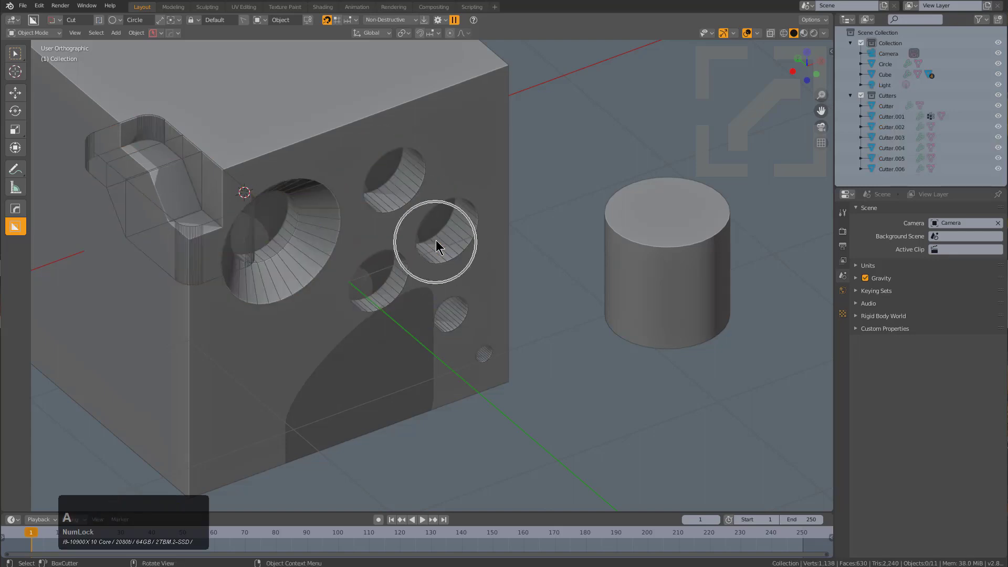
scroll(436, 246, "up", 1)
Step: Copy the data path of the Circle cylinder's Screw Steps
left_click(696, 267)
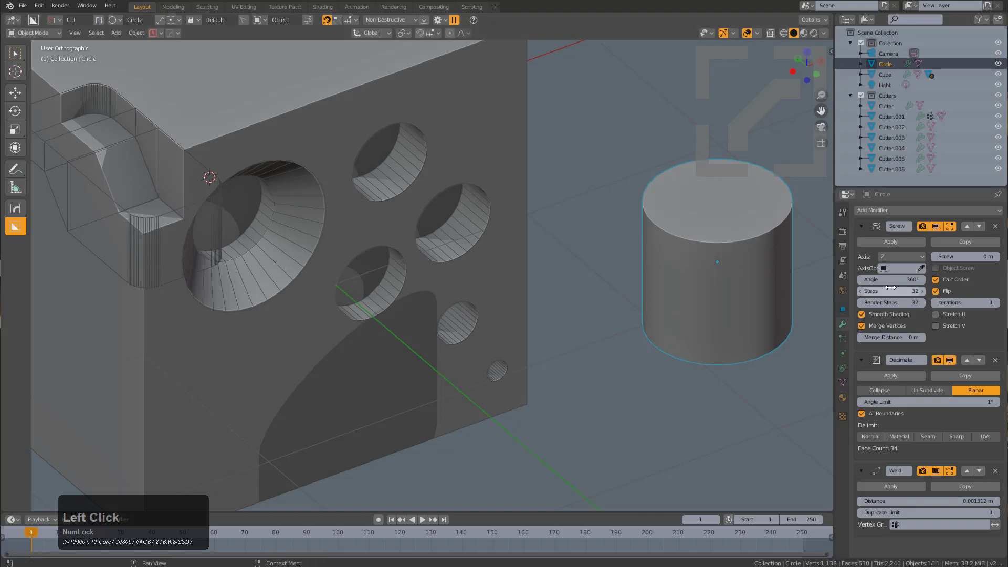
right_click(891, 292)
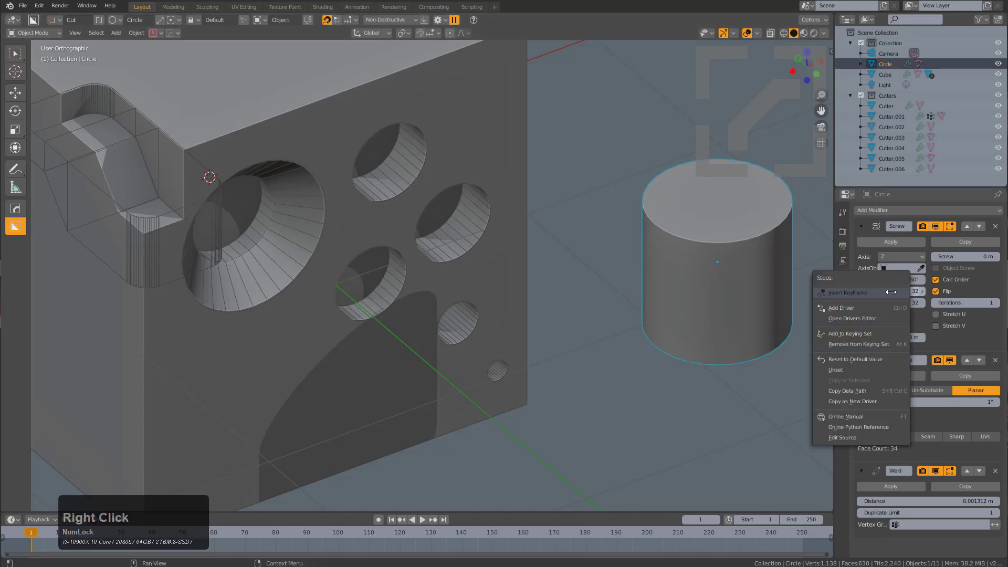
left_click(874, 390)
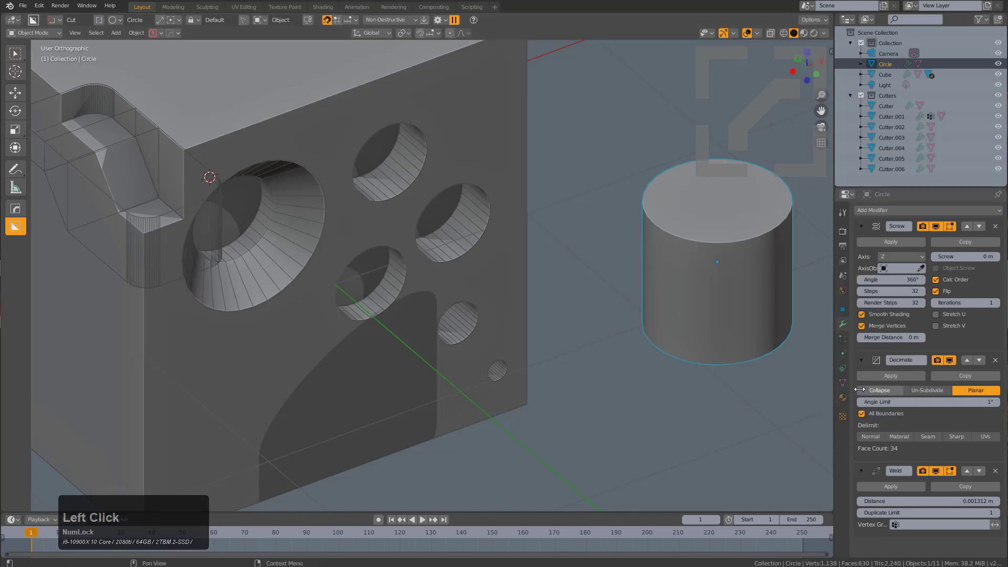
Step: Add a Single Property driver on the smallest cutter's Steps, reading Circle's pasted Steps path
left_click(504, 373)
left_click(501, 369)
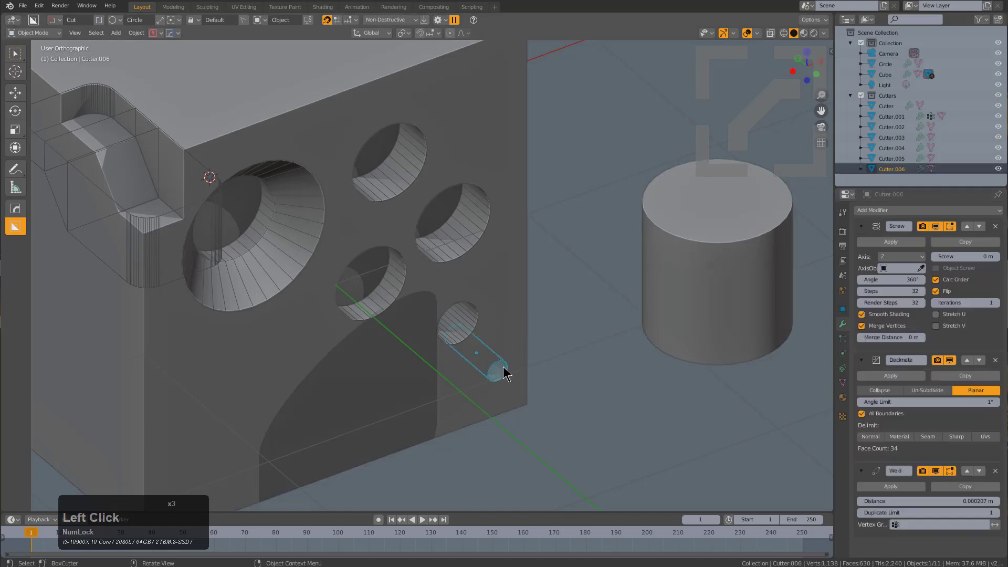
right_click(879, 291)
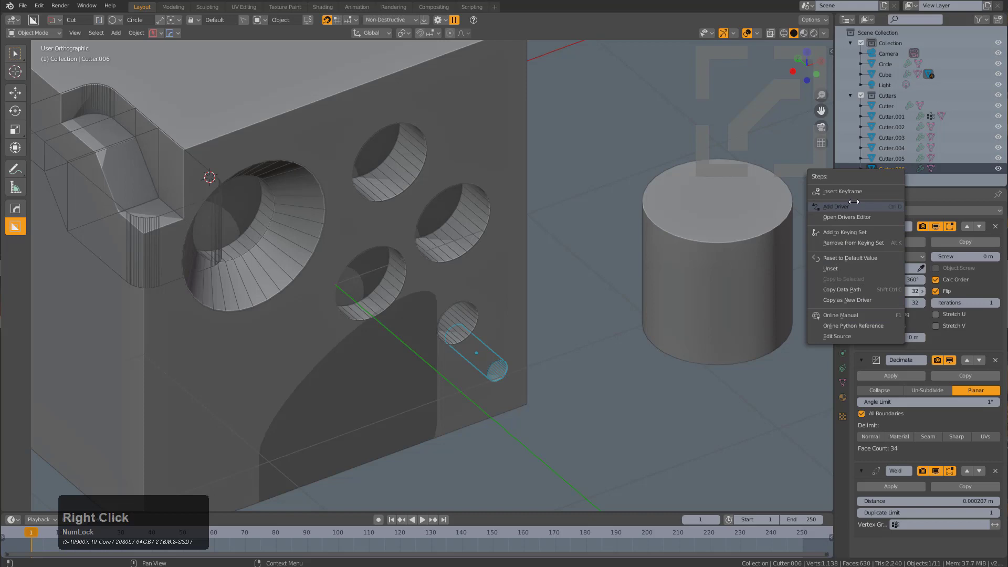
left_click(854, 201)
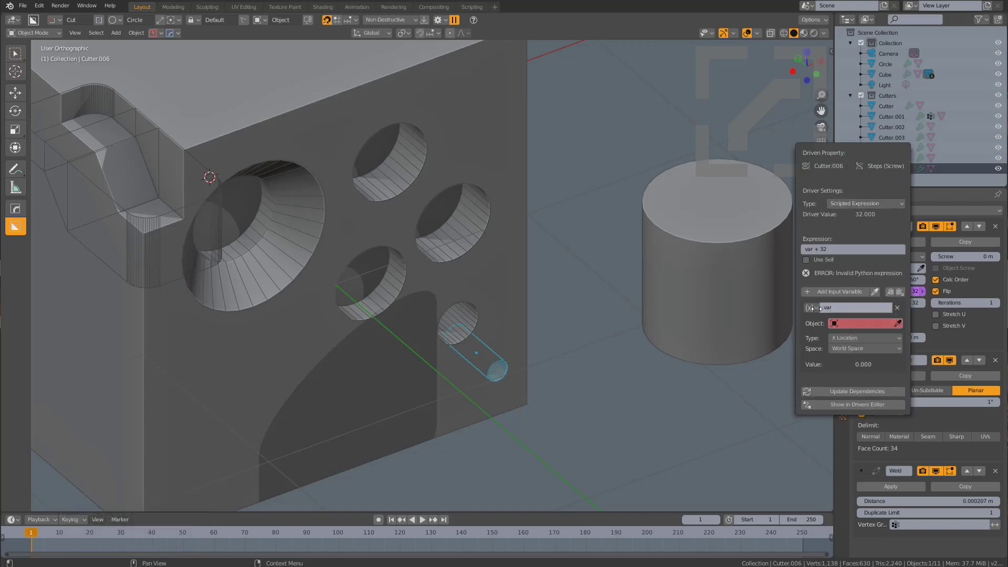
left_click(811, 308)
left_click(834, 319)
left_click(878, 324)
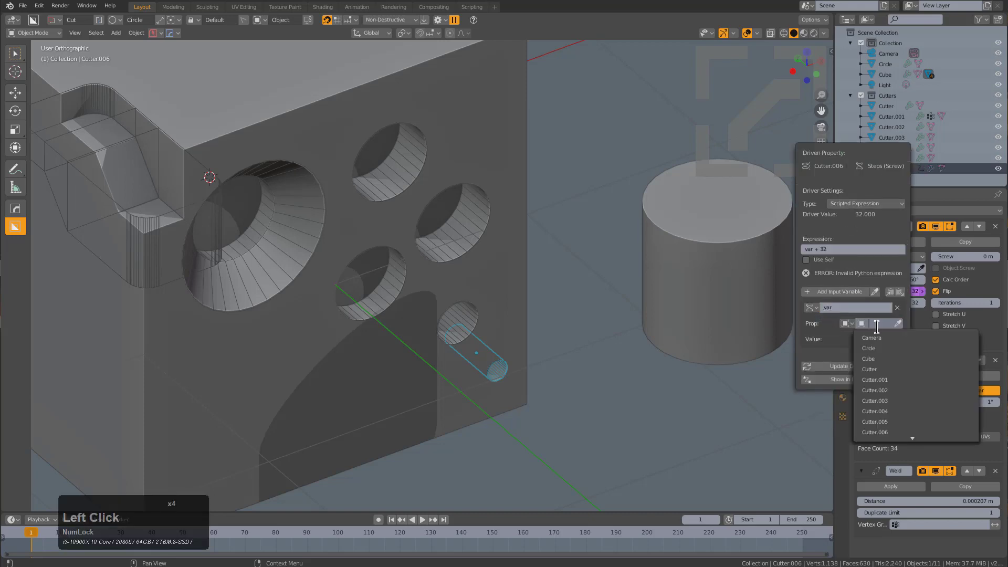
left_click(883, 349)
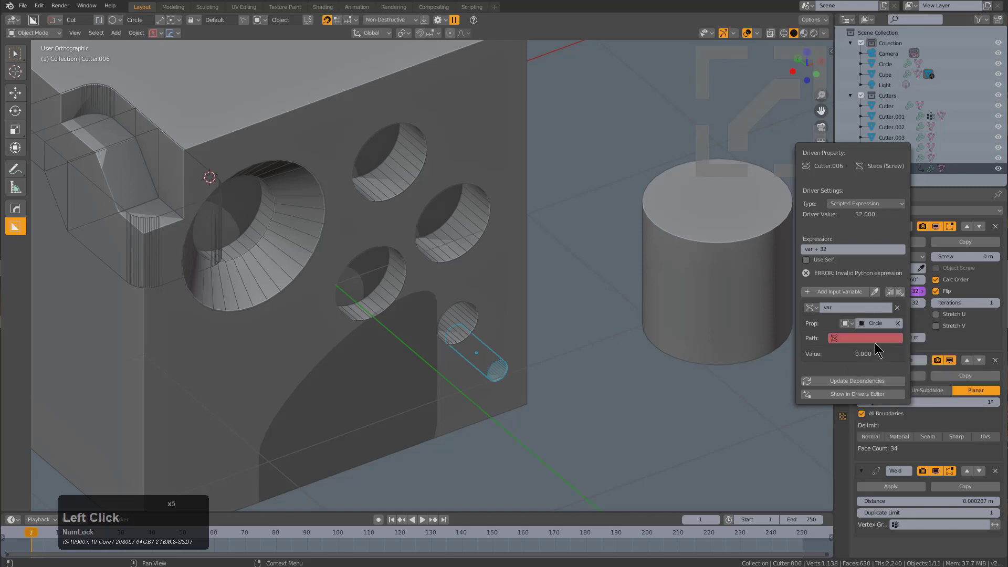
type("modifiers[\"Screw\"].steps")
key("KP_Enter")
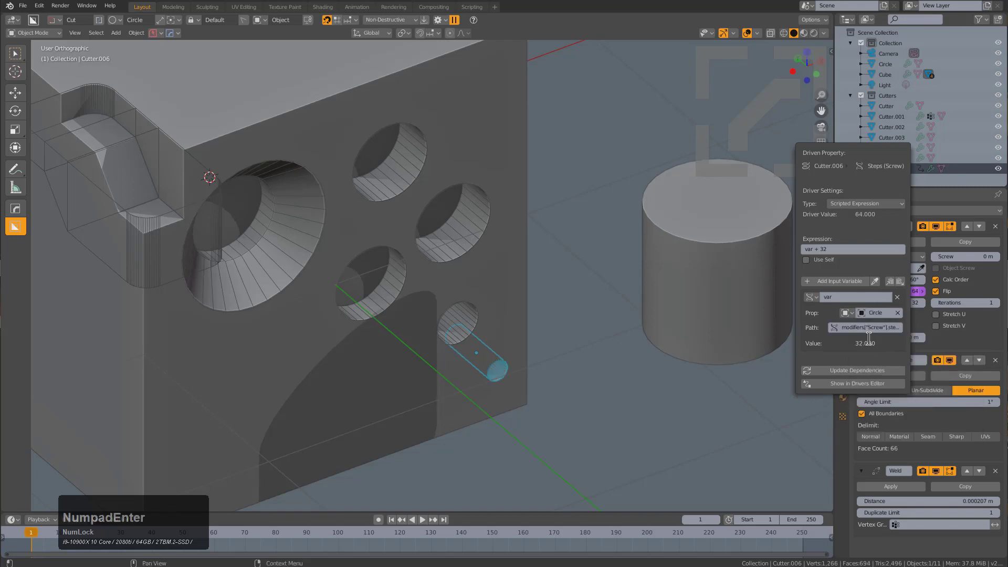
Step: Reduce the driver expression to just var and test it via Circle's Steps
double_click(817, 249)
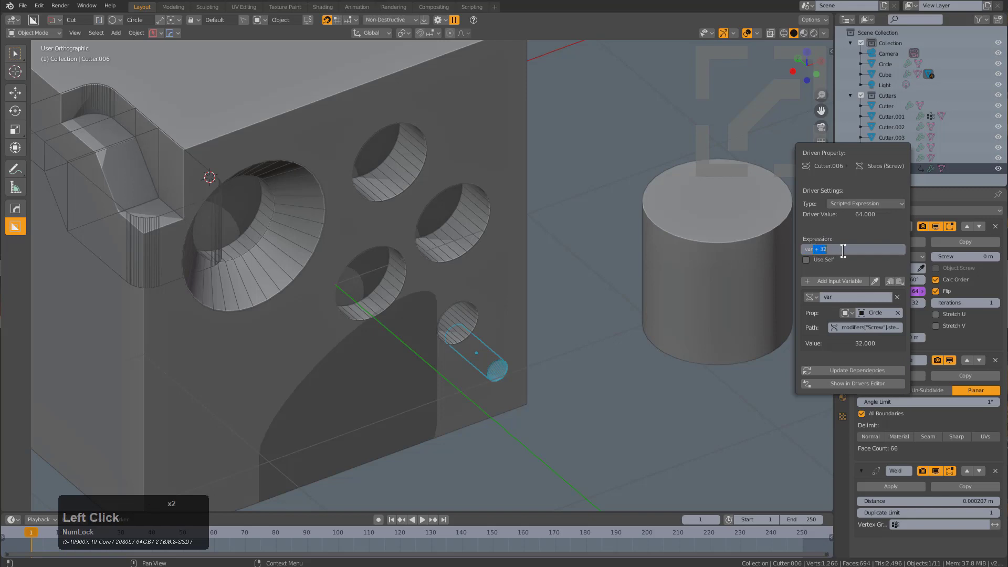
key("BackSpace")
key("Return")
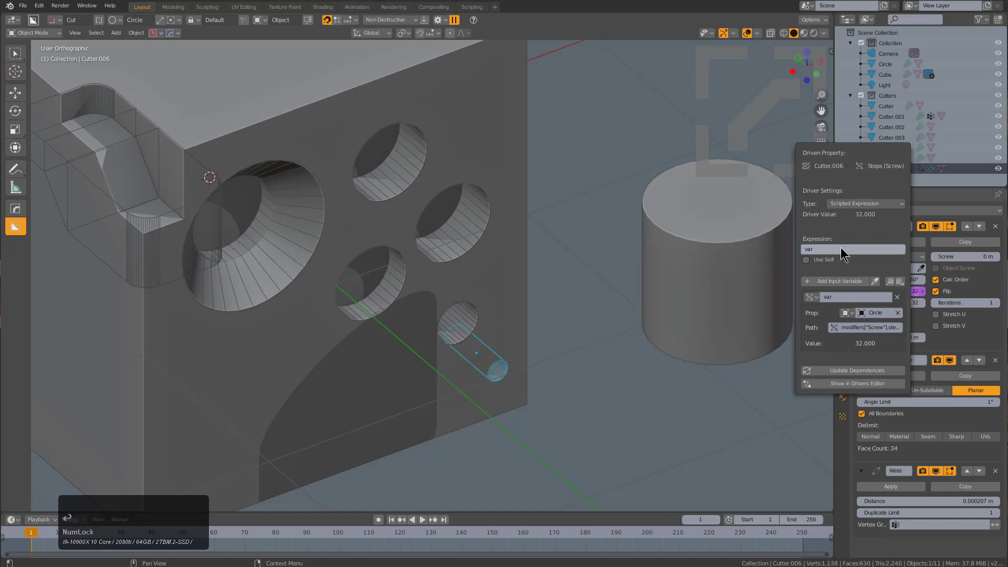
left_click(702, 266)
left_click_drag(890, 291, 891, 291)
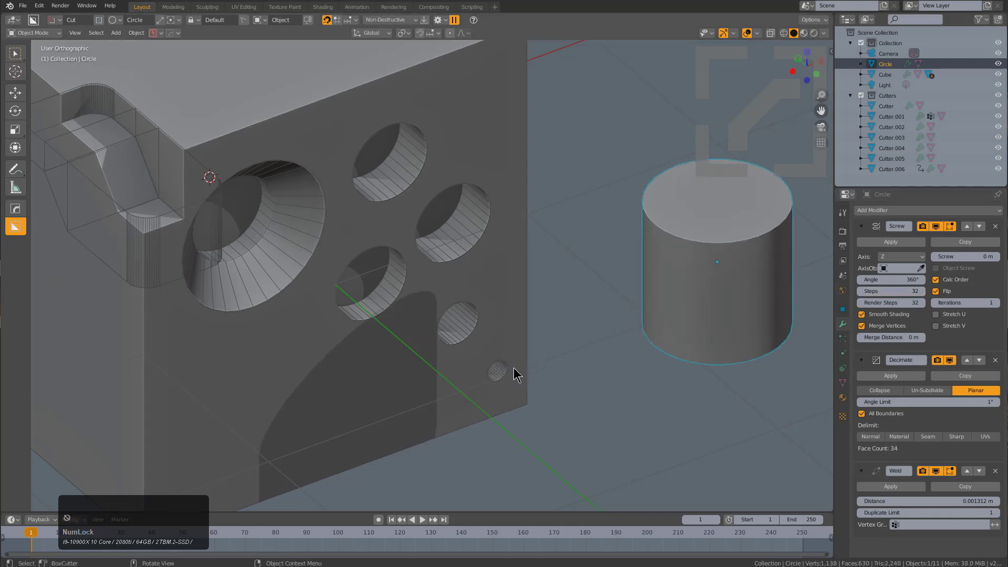
Step: Copy the smallest hole cutter's Steps driver and paste it onto its Render Steps
left_click(502, 376)
right_click(879, 289)
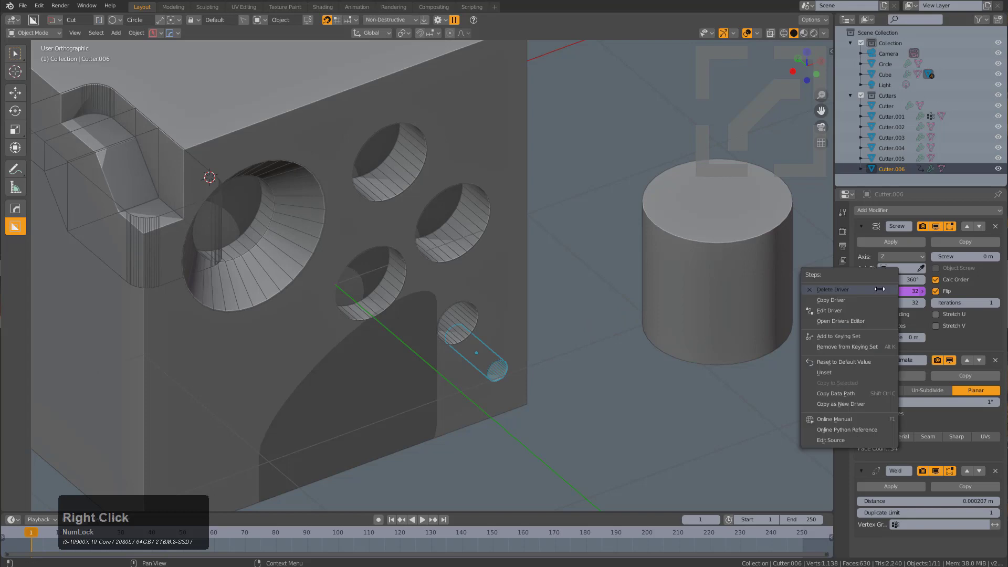
left_click(867, 300)
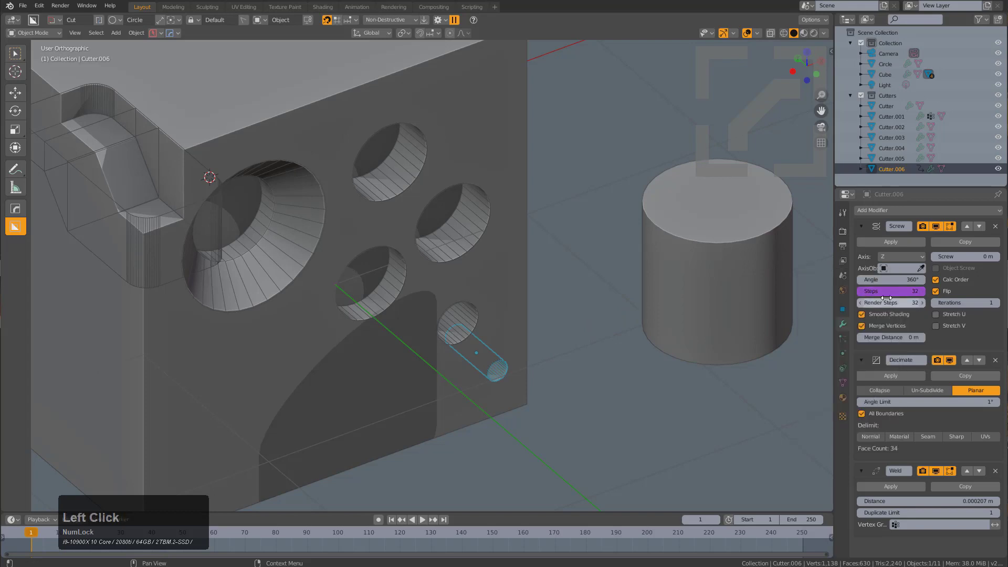
right_click(887, 301)
left_click(840, 327)
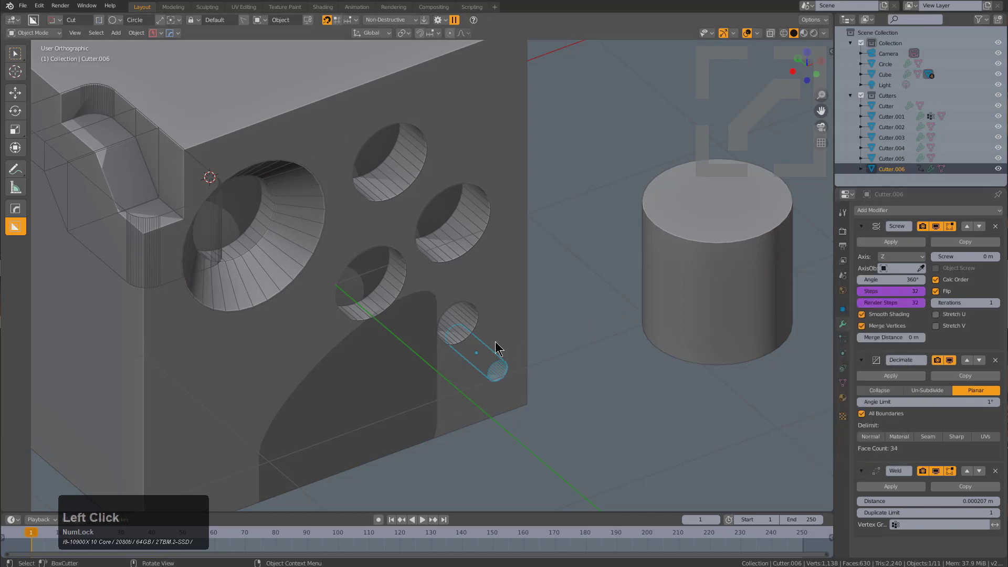
Step: Paste the driver onto the next-smallest hole cutter's Steps and Render Steps
left_click(466, 332)
right_click(887, 291)
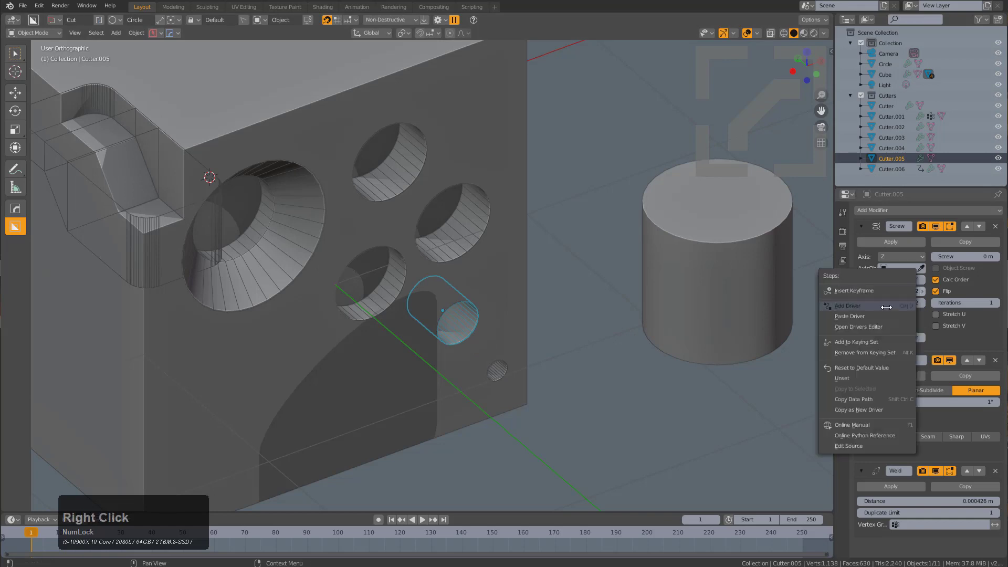
left_click(884, 313)
right_click(884, 302)
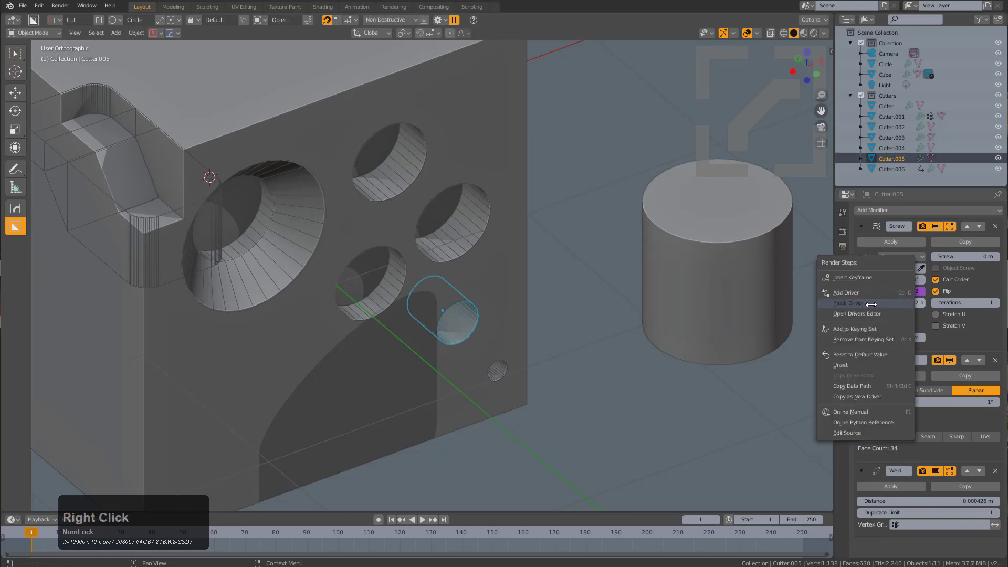
left_click(859, 306)
Step: Paste the driver onto the lower-left hole cutter's Steps and Render Steps
left_click(386, 269)
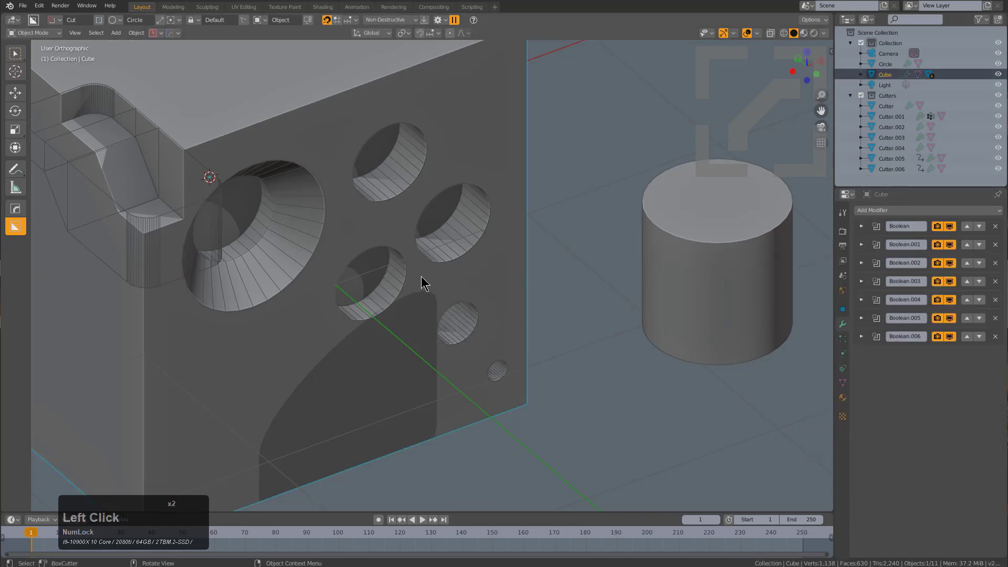
left_click(403, 279)
right_click(857, 290)
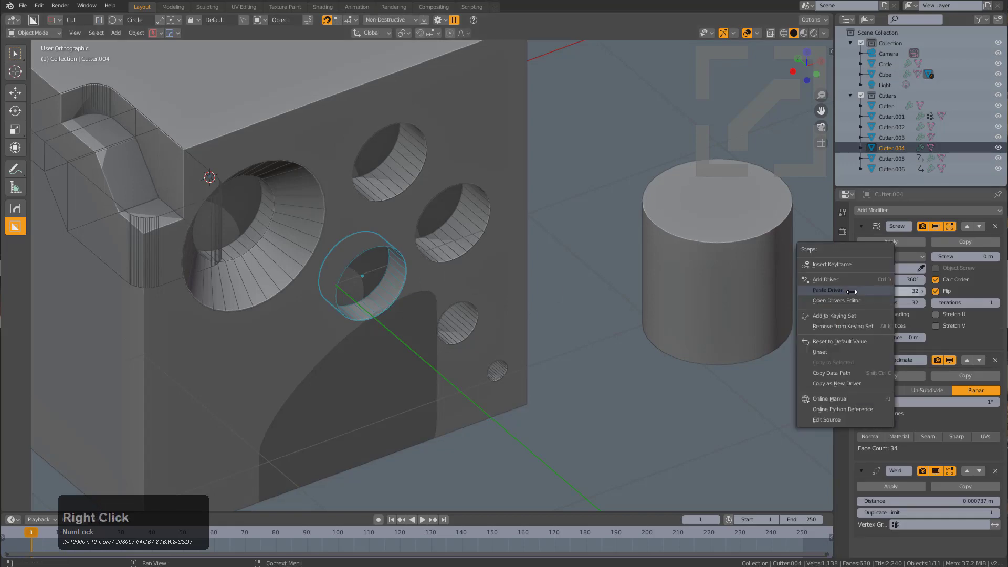
left_click(851, 290)
right_click(887, 302)
left_click(877, 305)
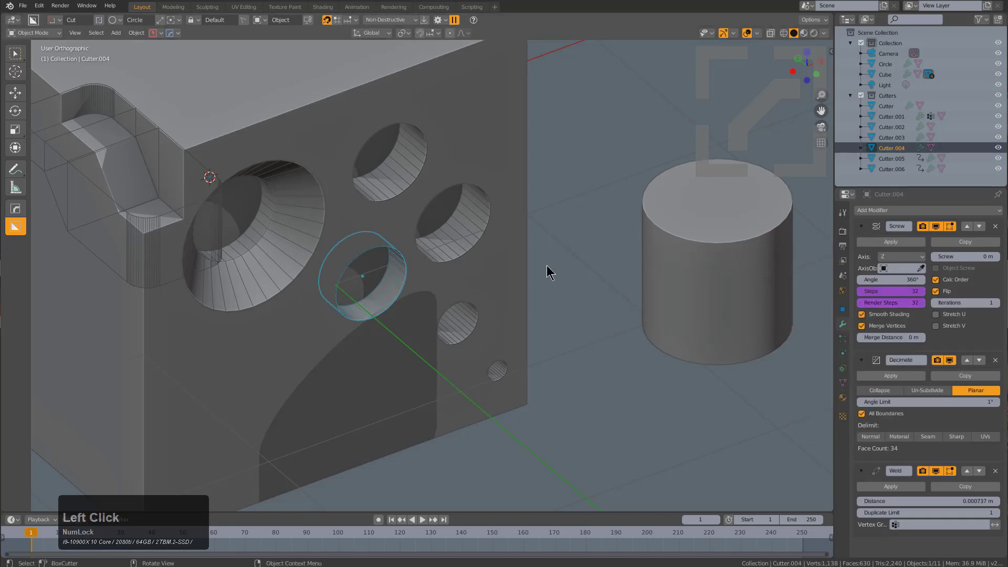
Step: Paste the driver onto the right hole cutter's Steps and Render Steps
left_click(460, 243)
left_click(461, 240)
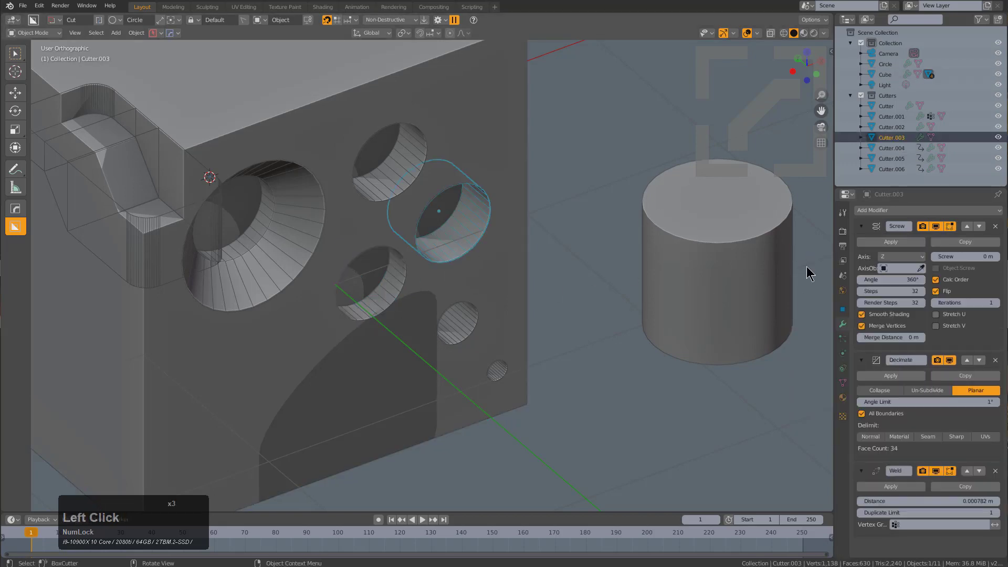
right_click(871, 292)
left_click(840, 291)
right_click(884, 304)
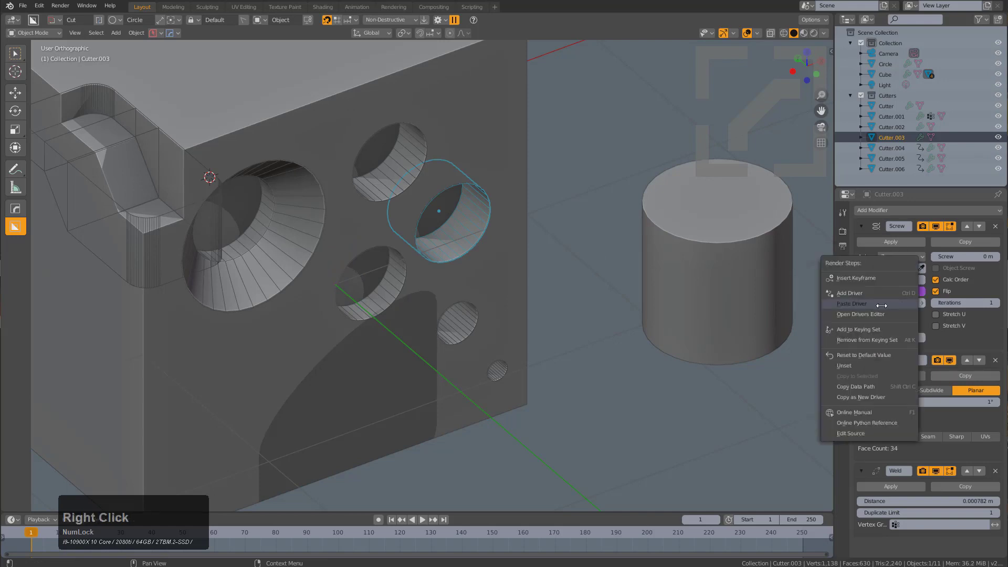
left_click(848, 304)
Step: Paste the driver onto the upper hole cutter's Steps and Render Steps, then reselect the small hole's cutter
left_click(386, 186)
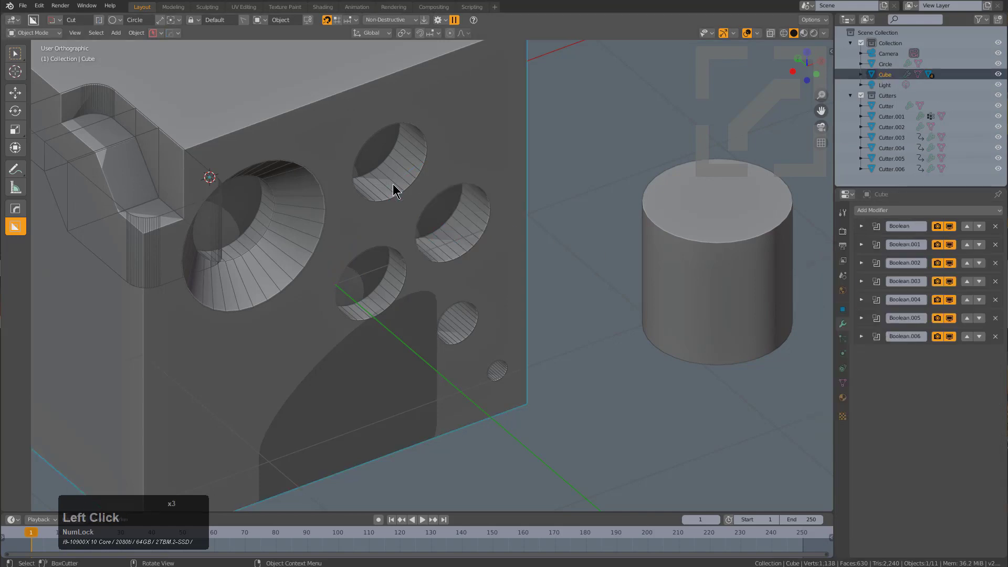
left_click(395, 191)
right_click(877, 287)
left_click(876, 284)
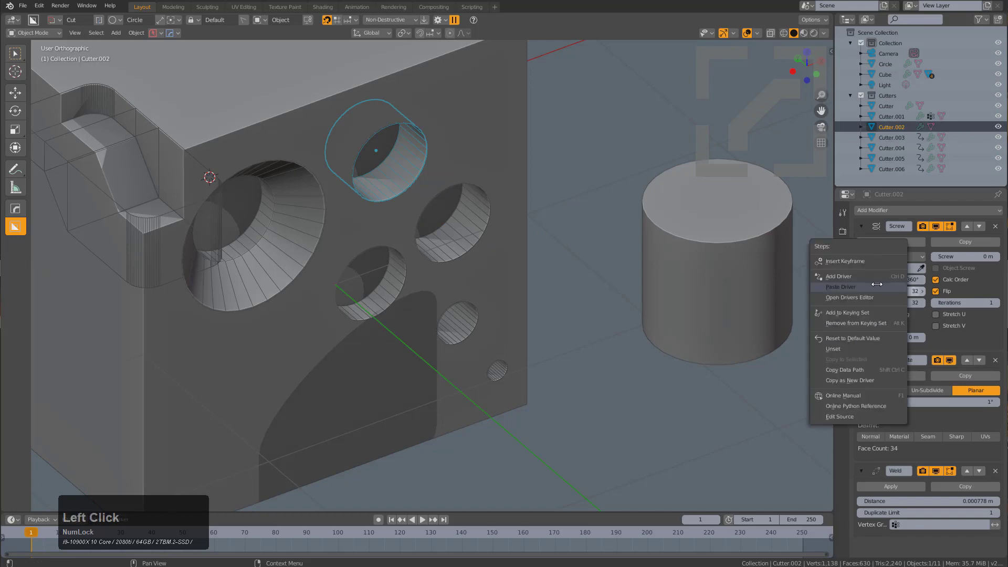
right_click(887, 303)
left_click(887, 299)
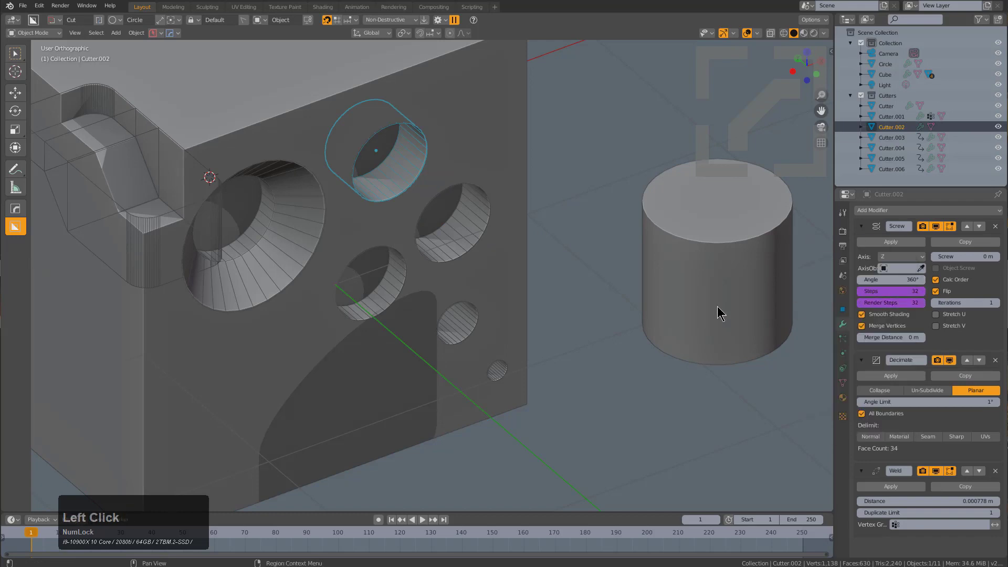
left_click(376, 312)
left_click(376, 312)
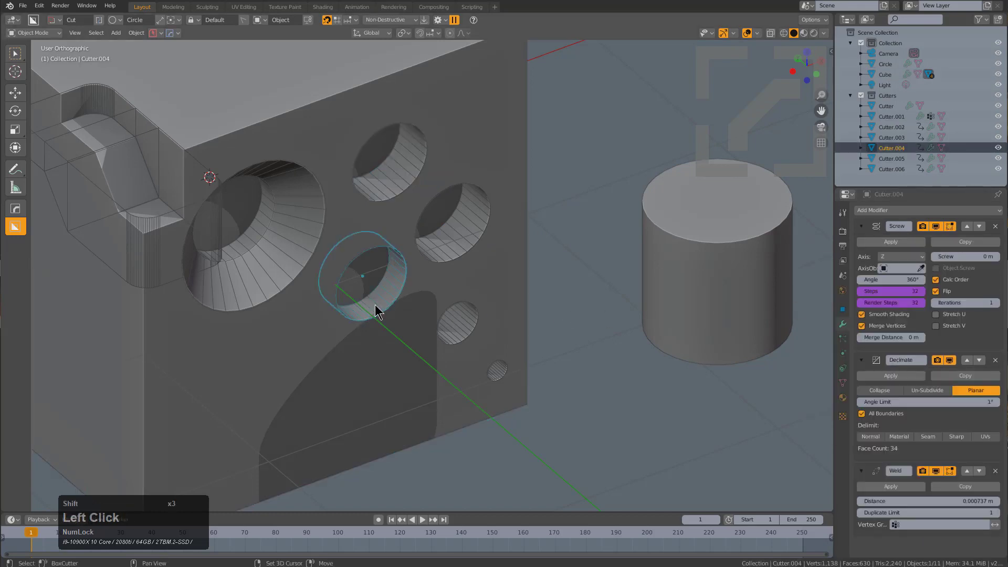
middle_click_drag(376, 312, 470, 281, "shift")
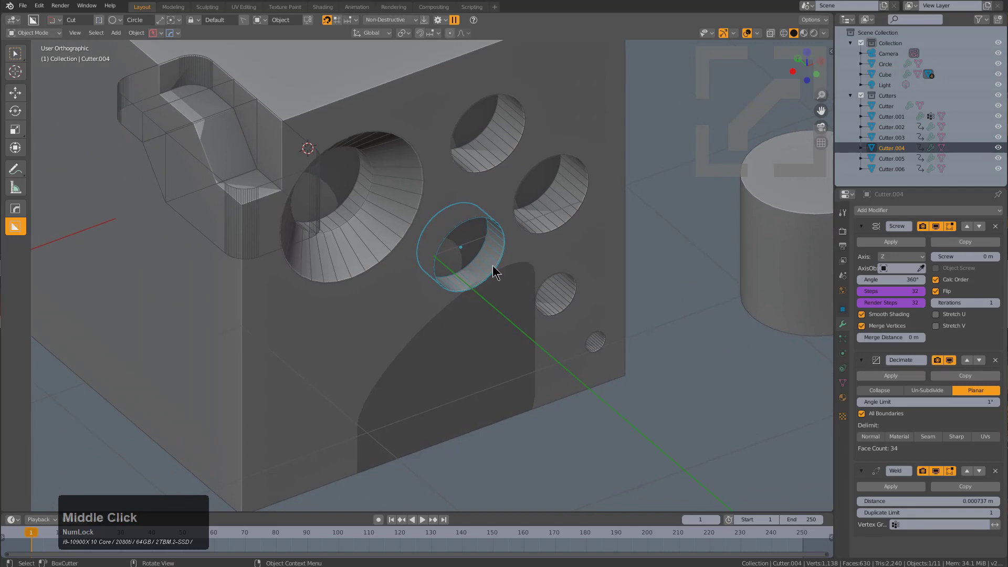
Step: Turn on the transform gizmo from the BoxCutter orientation options
scroll(482, 248, "down", 1)
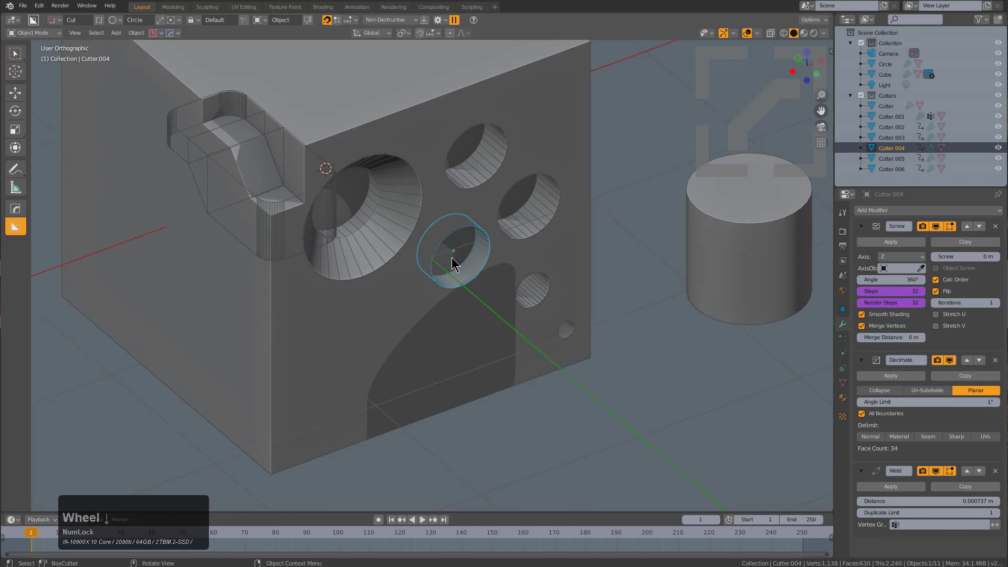
left_click(260, 24)
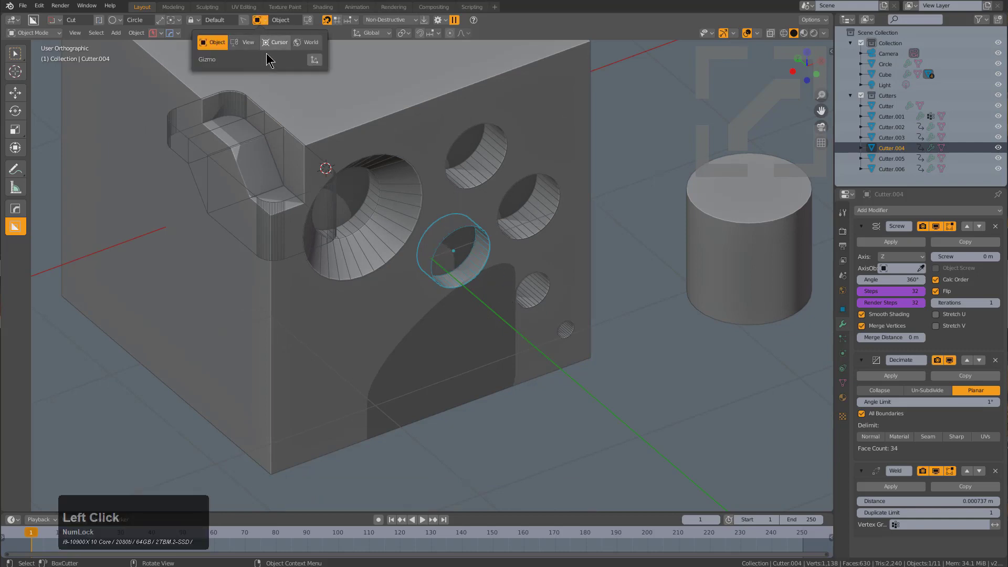
left_click(314, 60)
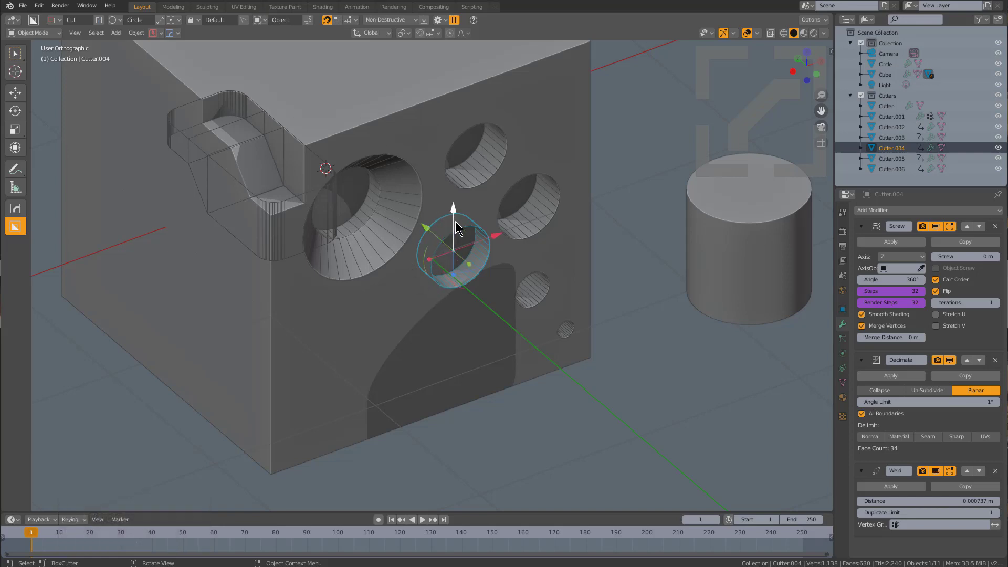
Step: Duplicate the small hole cutter downward into Cutter.007 and Cutter.008, then select the Circle cylinder
left_click_drag(454, 213, 401, 284, "shift")
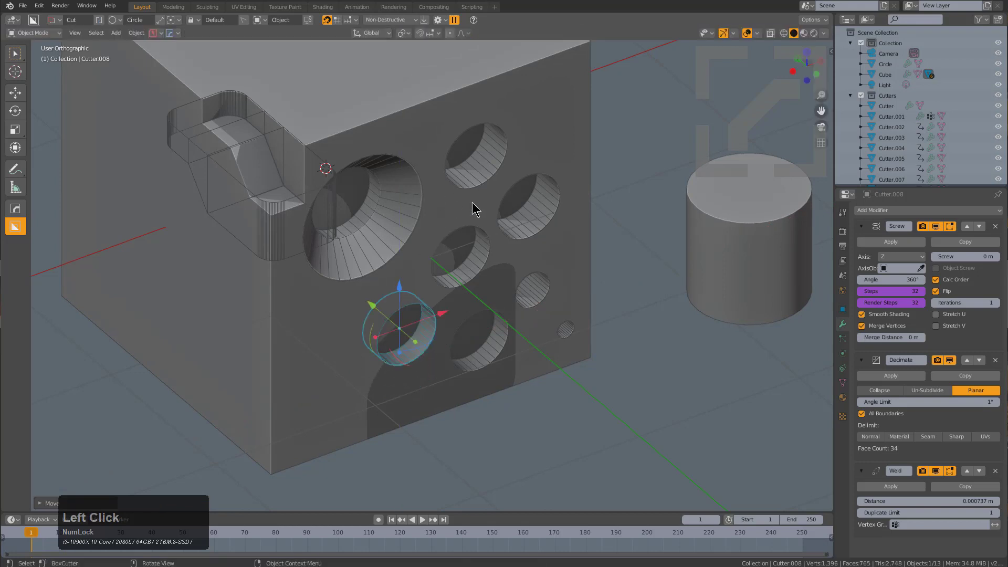
left_click(703, 223)
middle_click_drag(703, 223, 668, 223)
Step: Hide the gizmo, paste the driver onto Circle's Render Steps, set Steps to 30, and open BoxCutter Behavior
left_click(266, 20)
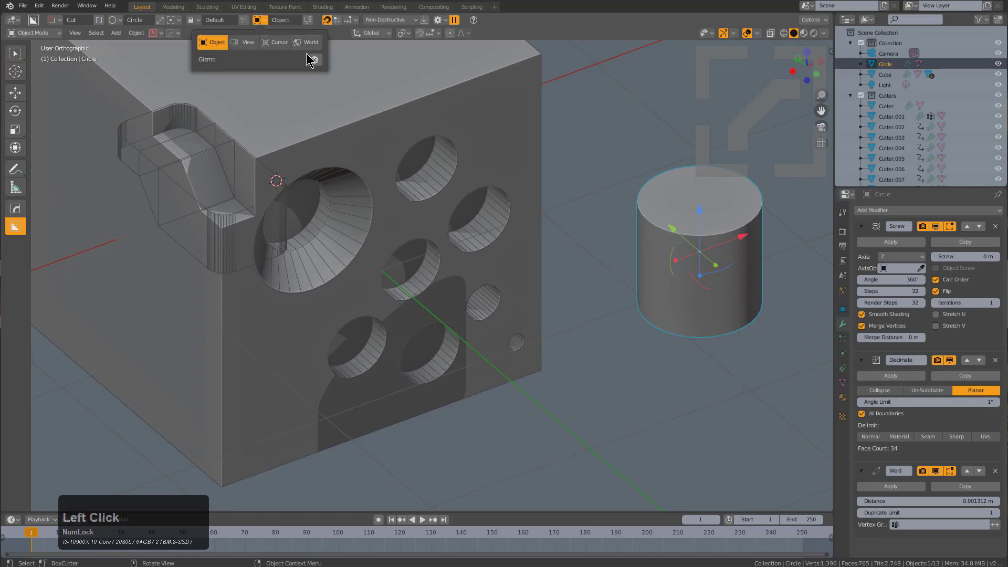
left_click(315, 56)
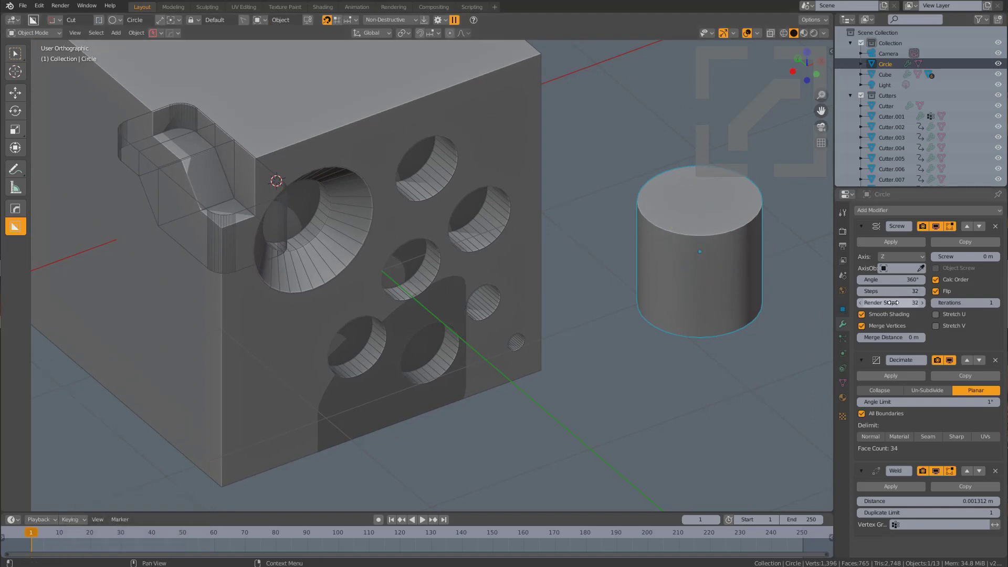
right_click(891, 303)
left_click(887, 304)
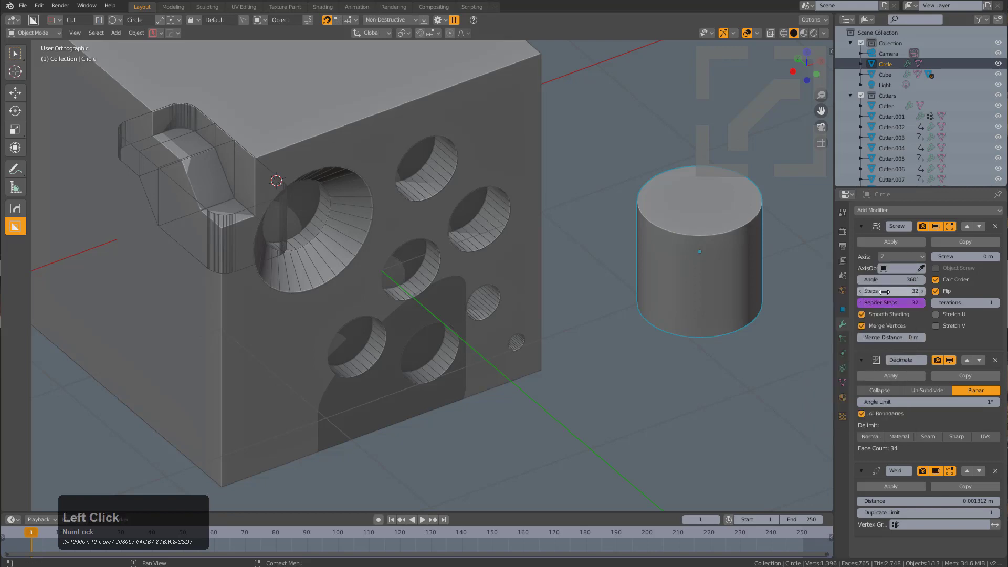
mouse_move(889, 291)
left_mouse_down()
mouse_move(866, 290)
mouse_move(895, 291)
mouse_move(866, 290)
mouse_move(883, 291)
left_mouse_up()
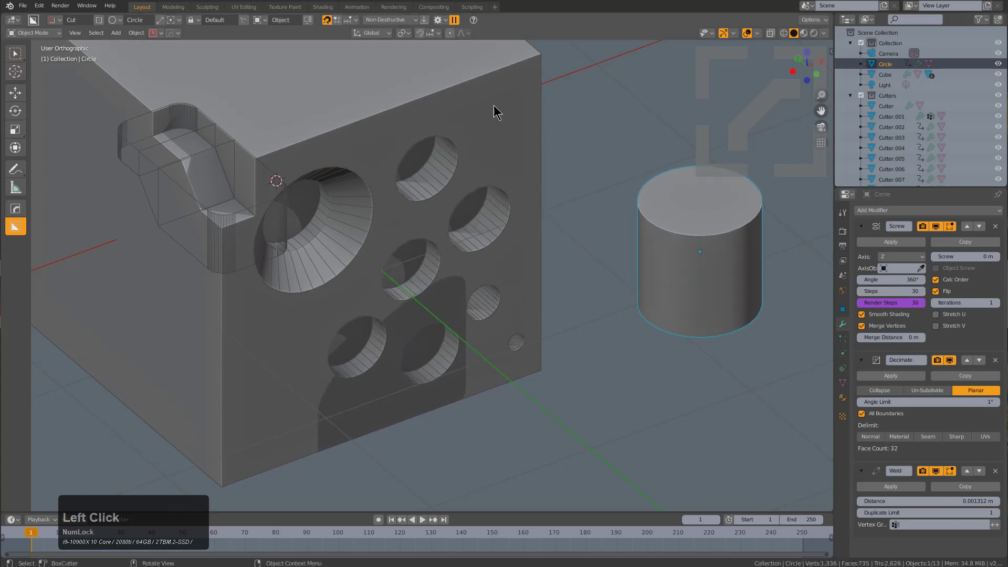
left_click(449, 22)
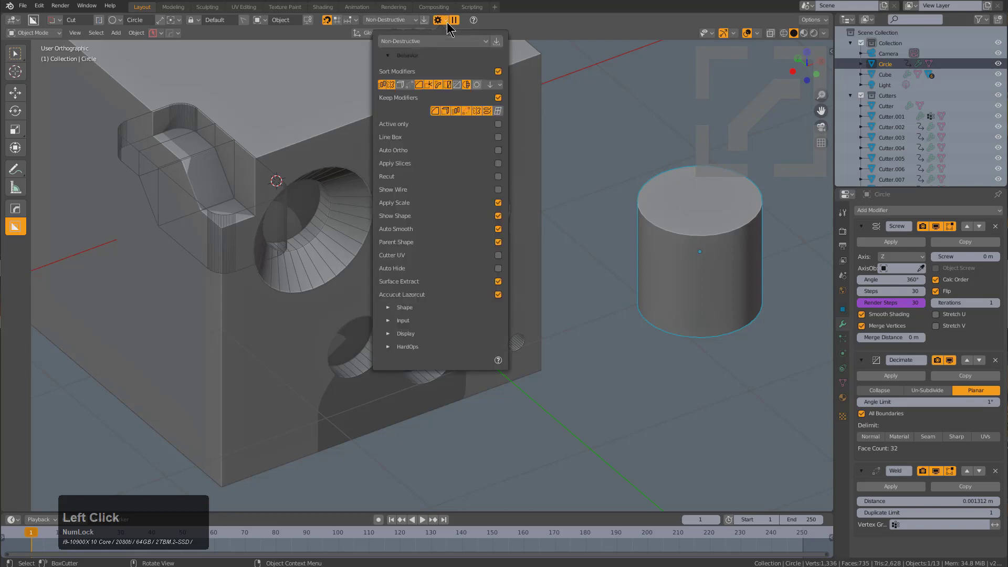
Step: Toggle Keep Screw on and back off in BoxCutter Behavior, then close the popover
left_click(487, 112)
left_click(487, 112)
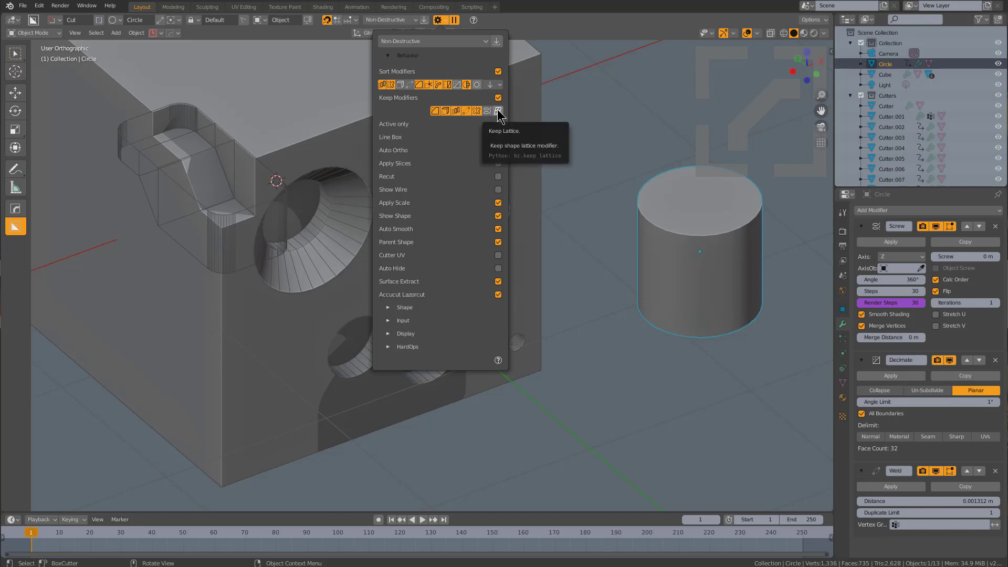
left_click(497, 111)
Step: Cut a round lattice-wrapped hole (Boolean.009) into the cube's top face and select its lattice
middle_click_drag(572, 102, 572, 219)
left_click(514, 180)
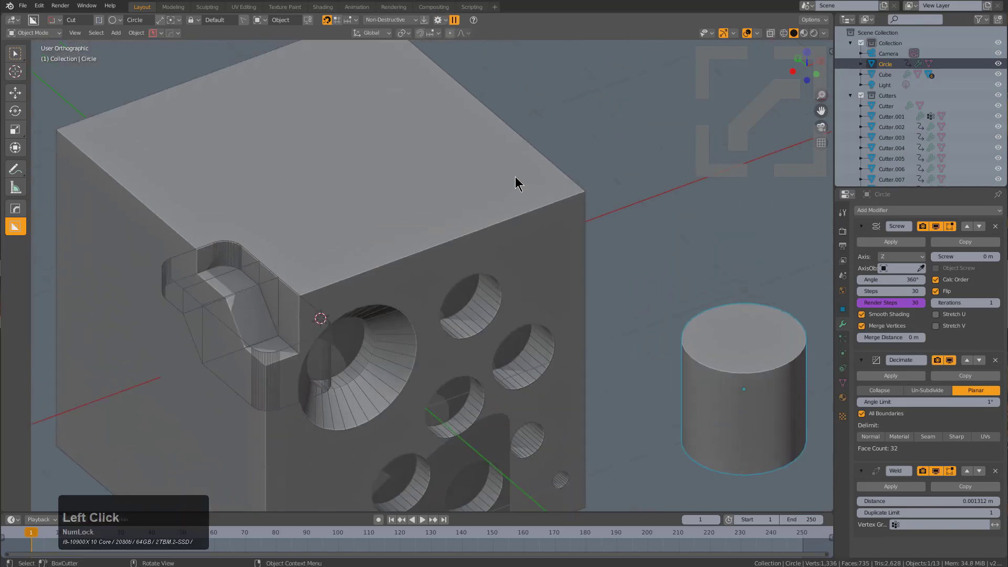
mouse_move(515, 180)
middle_mouse_down()
mouse_move(485, 195)
mouse_move(524, 164)
mouse_move(490, 219)
mouse_move(436, 142)
middle_mouse_up()
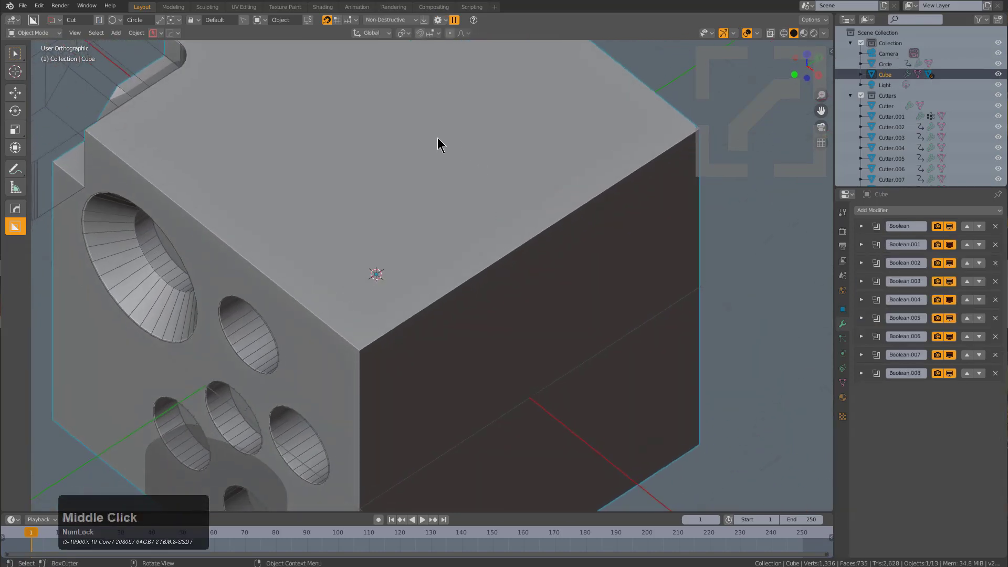
left_click_drag(437, 139, 462, 215)
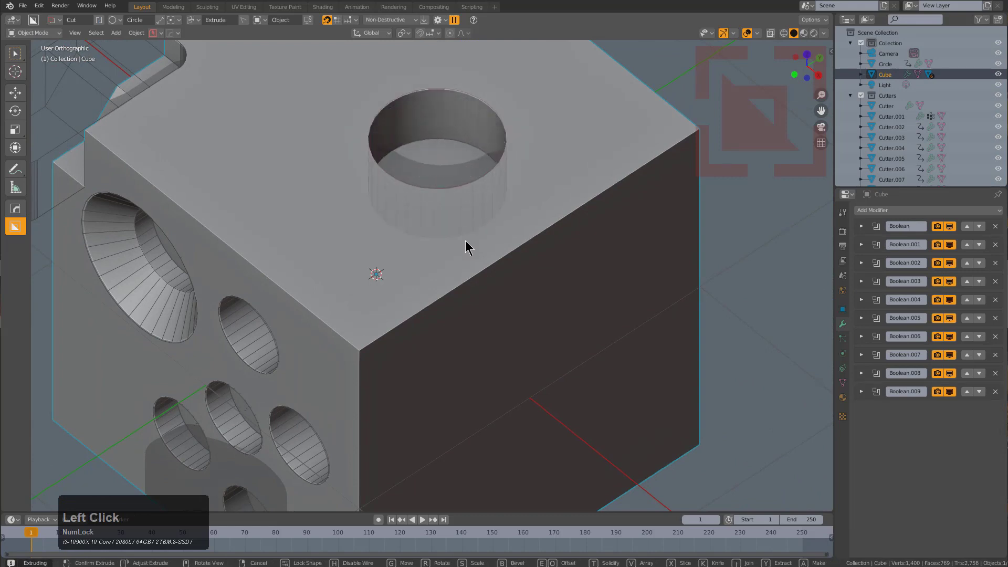
left_click(465, 240)
scroll(474, 122, "up", 1)
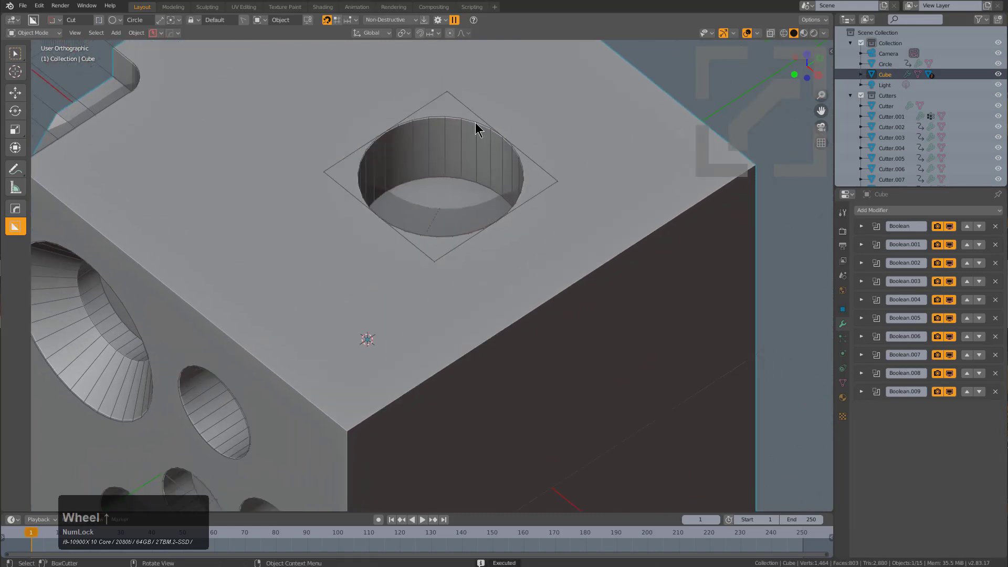
left_click(445, 93)
Step: In lattice edit mode, select four corner points in X-ray and scale them down to taper the hole
key("Tab")
middle_click_drag(500, 164, 465, 262)
key("z")
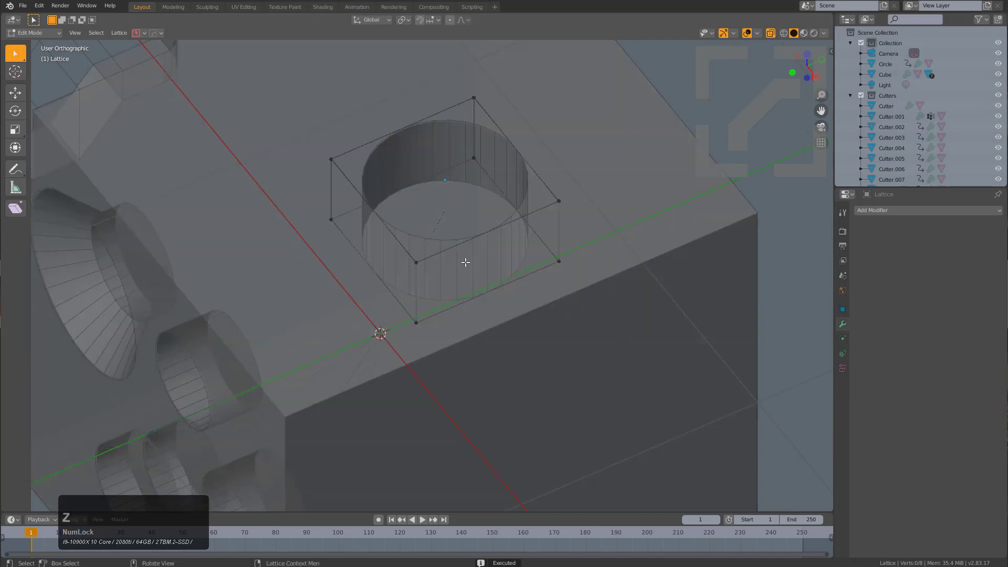
left_click(391, 288)
left_click(334, 244, "shift")
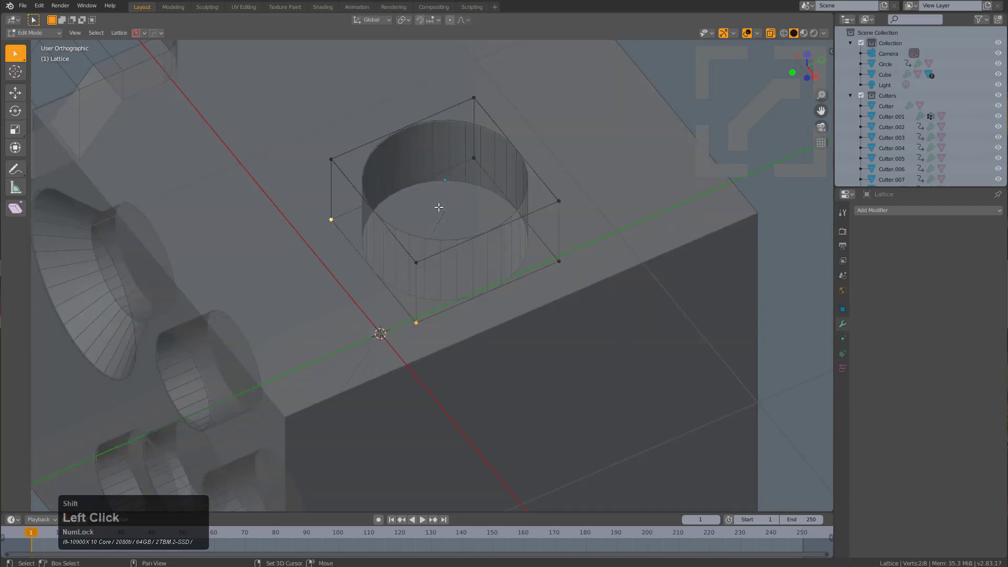
double_click(474, 160, "shift")
left_click(558, 261, "shift")
key("s")
left_click(519, 284)
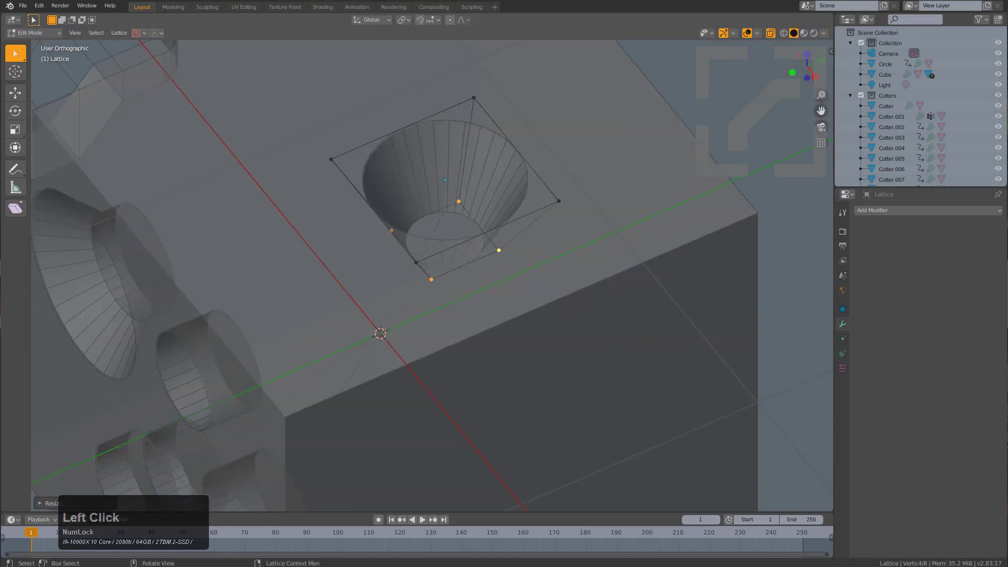
key("alt+z")
scroll(518, 283, "up", 2)
Step: Move the selected lattice points along Z and rescale them to refine the taper
key("g")
key("z")
left_click(515, 246)
key("s")
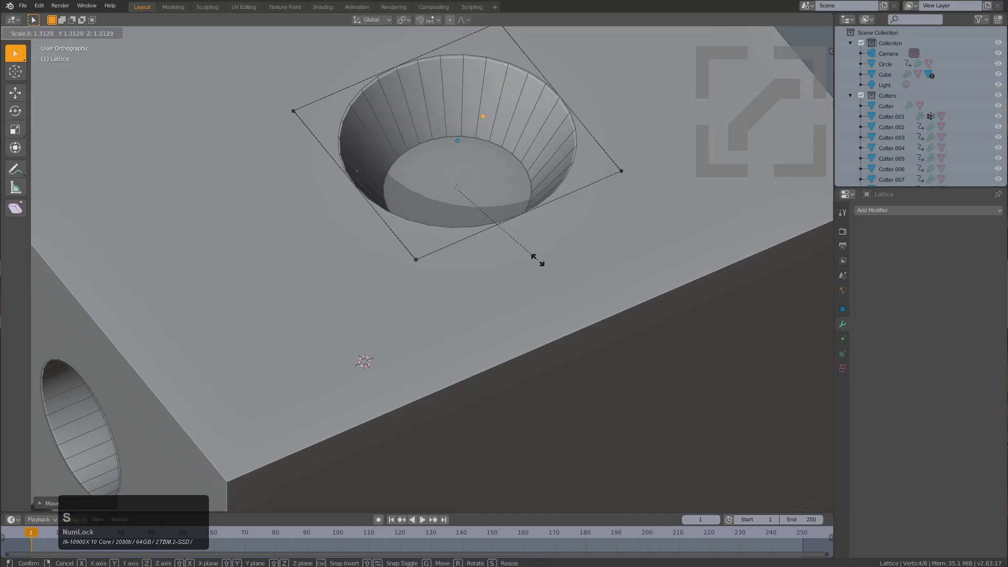
key("g")
left_click(515, 239)
key("s")
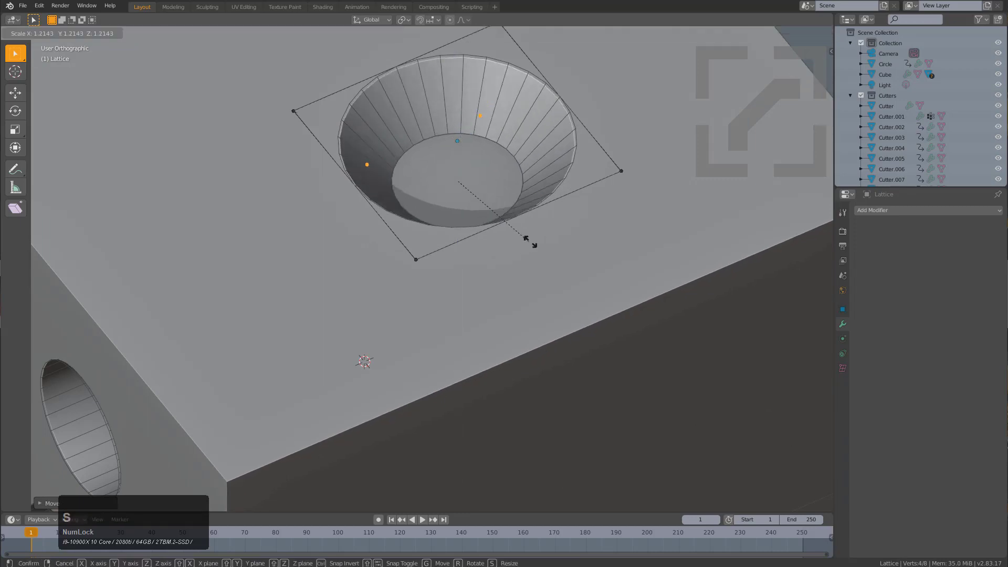
left_click(518, 234)
scroll(519, 234, "down", 3)
middle_click_drag(519, 234, 525, 294)
scroll(525, 294, "up", 4)
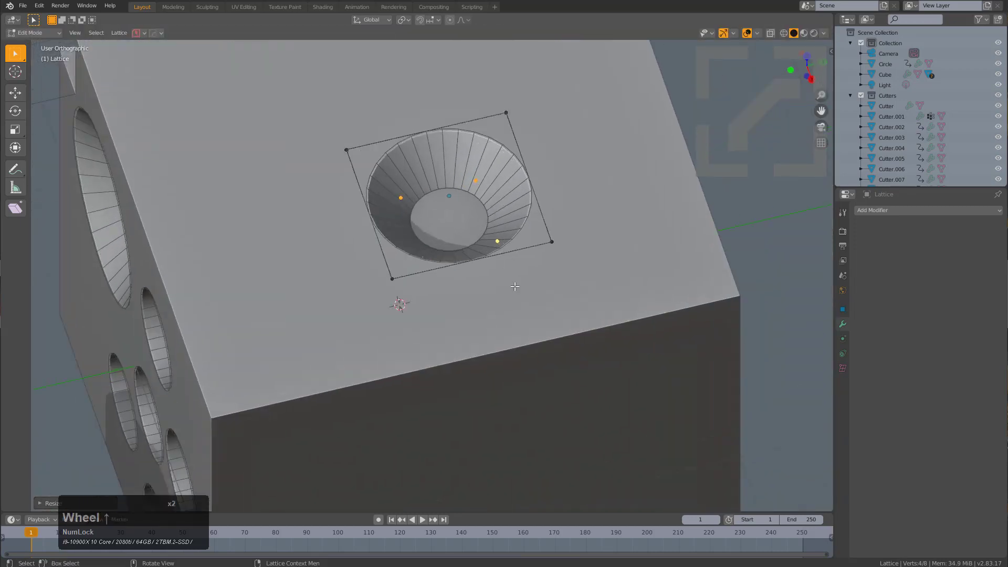
Step: Rotate the lattice points on X to skew the hole, then scale and move them along Z
key("r")
key("x")
left_click(521, 228)
key("s")
key("z")
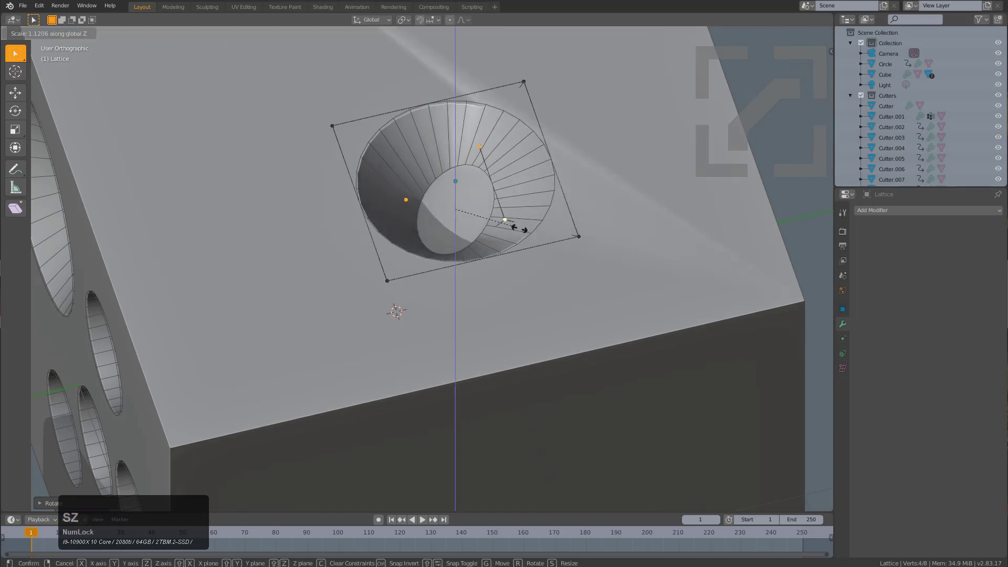
left_click(565, 250)
key("g")
key("z")
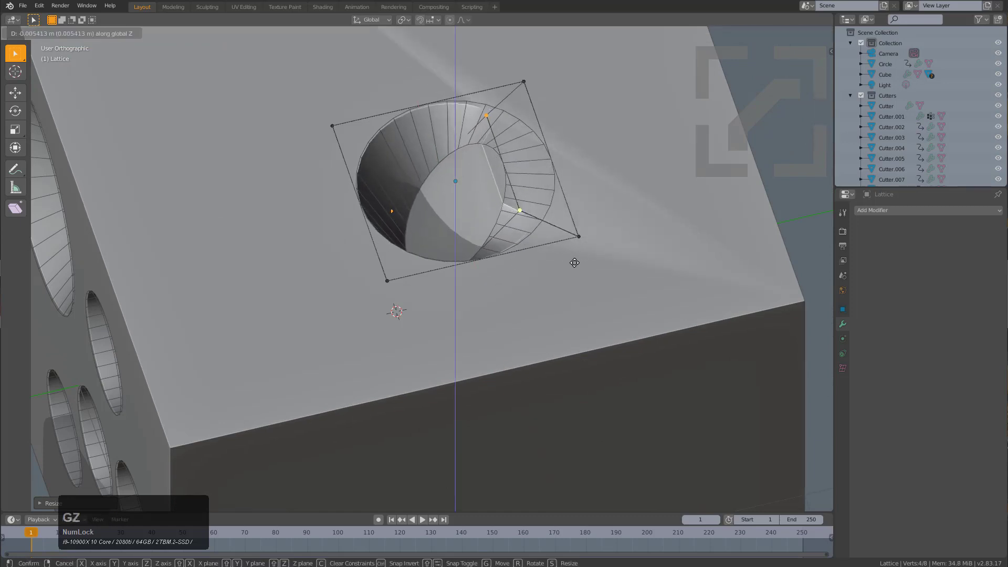
left_click(570, 280)
Step: Leave lattice editing and apply HOps Sharpen to the cube for a 15° auto-smooth angle
key("Tab")
left_click(568, 267)
middle_click_drag(569, 267, 591, 254)
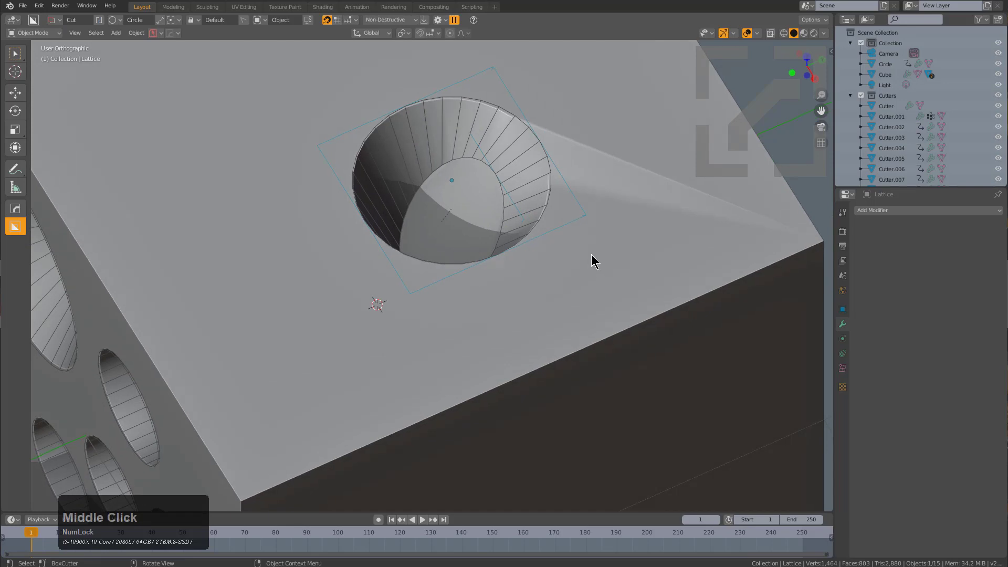
key("q")
left_click(590, 254)
Step: Confirm the 15° auto-smooth sharpening on the cube and reopen BoxCutter Behavior settings
scroll(591, 254, "down", 4)
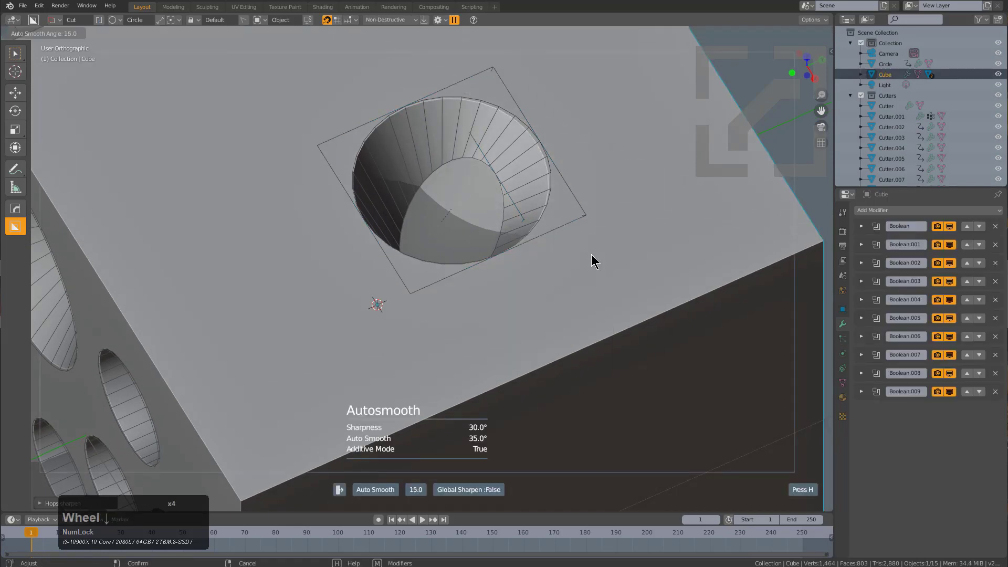
left_click(591, 254)
scroll(501, 228, "down", 3)
middle_click_drag(501, 228, 439, 244)
left_click(438, 20)
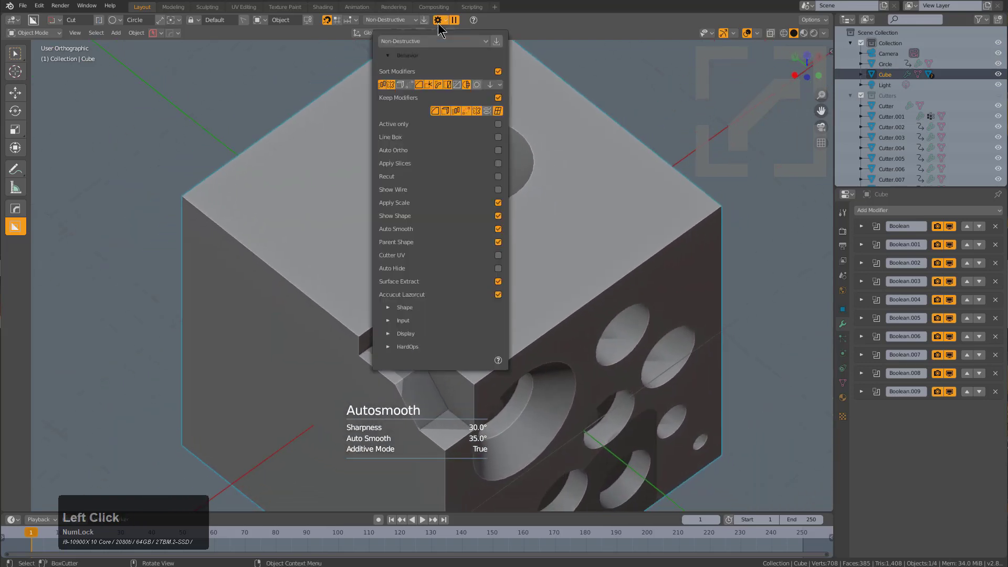
Step: Toggle the Keep Lattice option, close the Behavior popover, and frame the holed cube
left_click(497, 111)
scroll(521, 184, "down", 1)
middle_click_drag(569, 228, 549, 206, "shift")
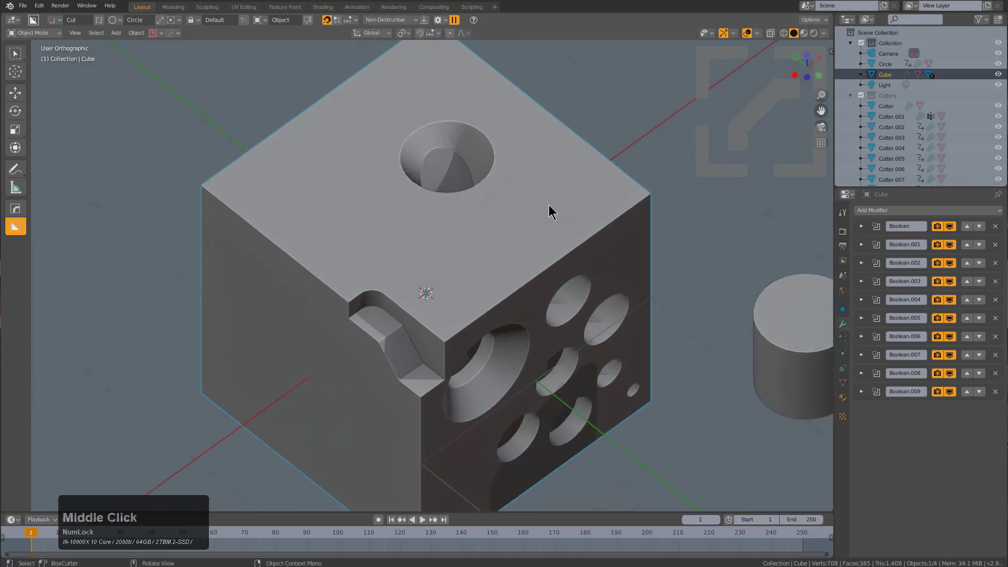
left_click(439, 20)
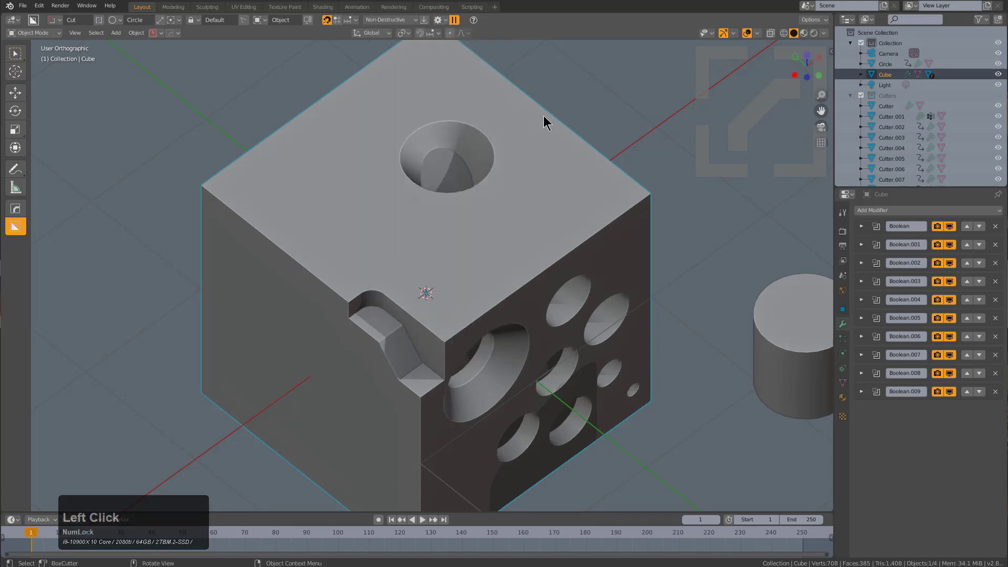
middle_click_drag(562, 117, 566, 140, "shift")
scroll(566, 140, "down", 2)
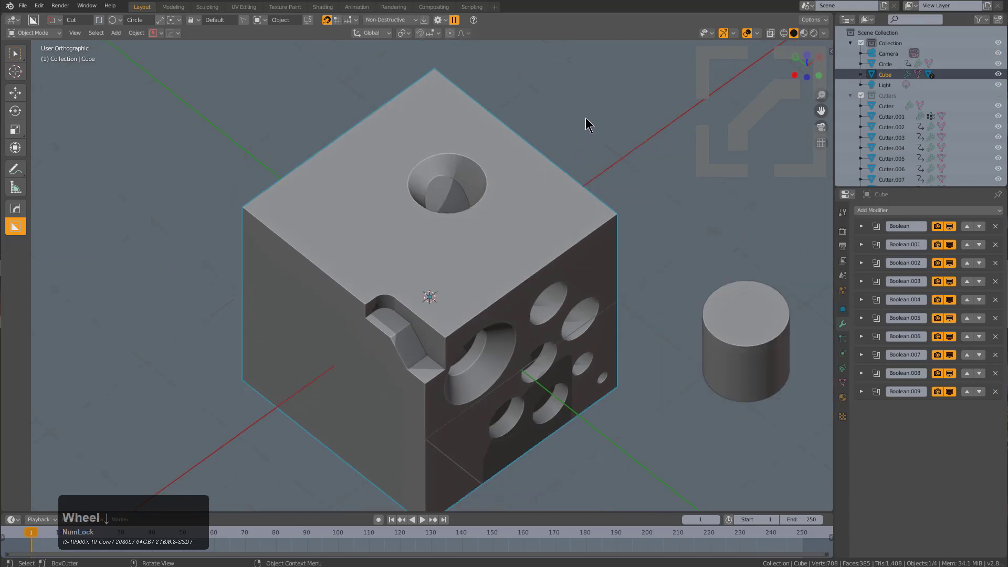